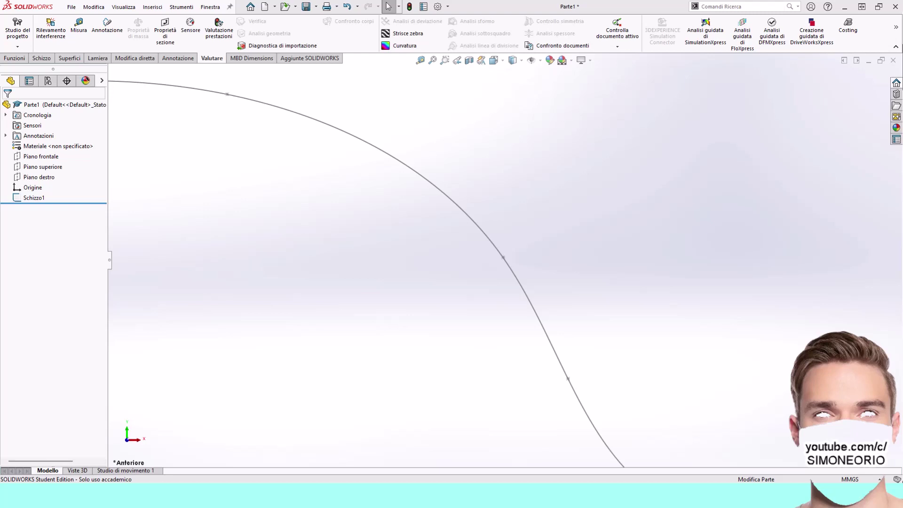
Zoom to fit the S-shaped spline, then select a spline point and the Origine reference
key("z")
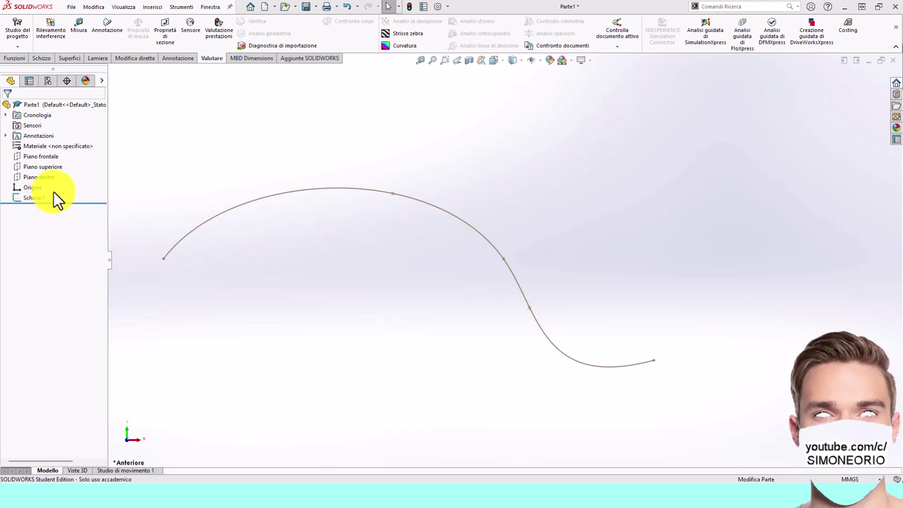
scroll(387, 226, "up", 5)
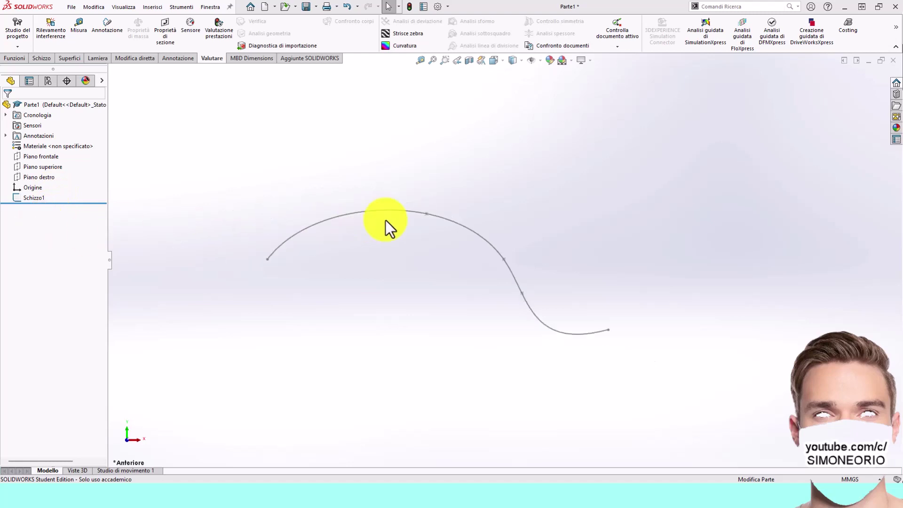
scroll(429, 270, "down", 1)
scroll(601, 274, "down", 2)
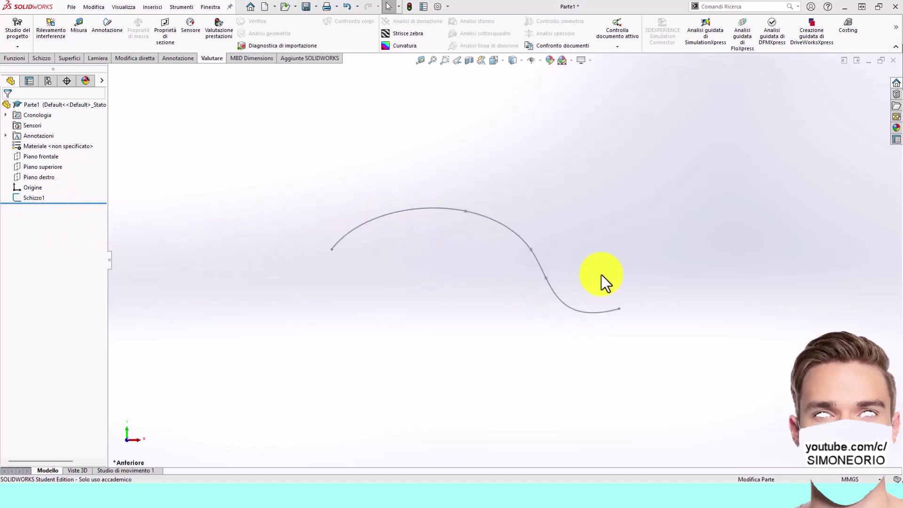
left_click(532, 249)
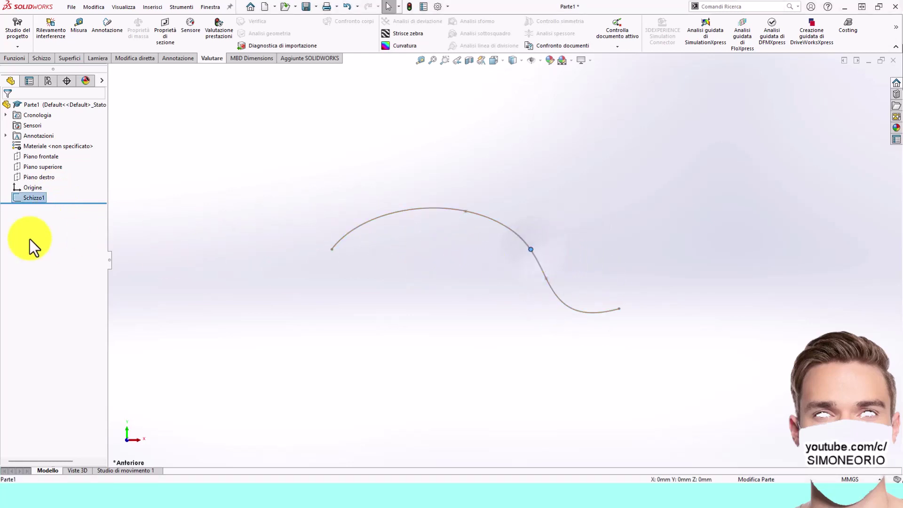
left_click(25, 185)
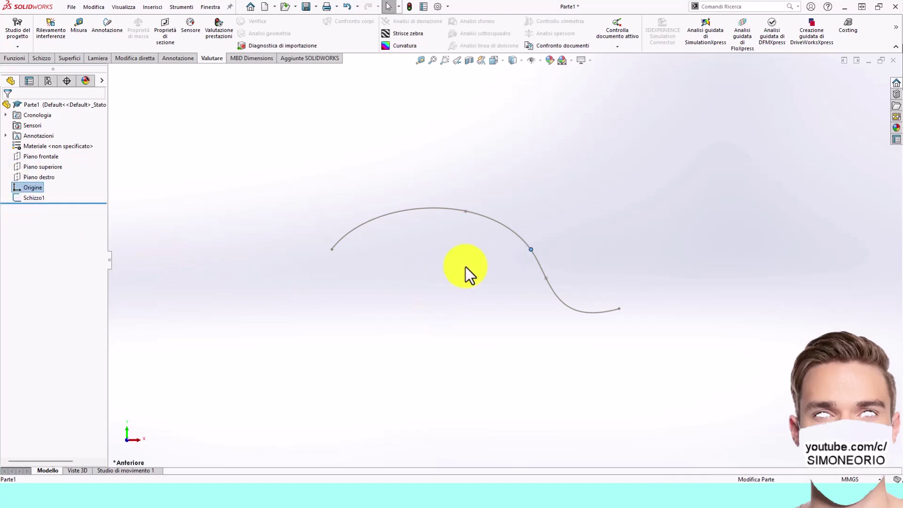
scroll(562, 159, "down", 1)
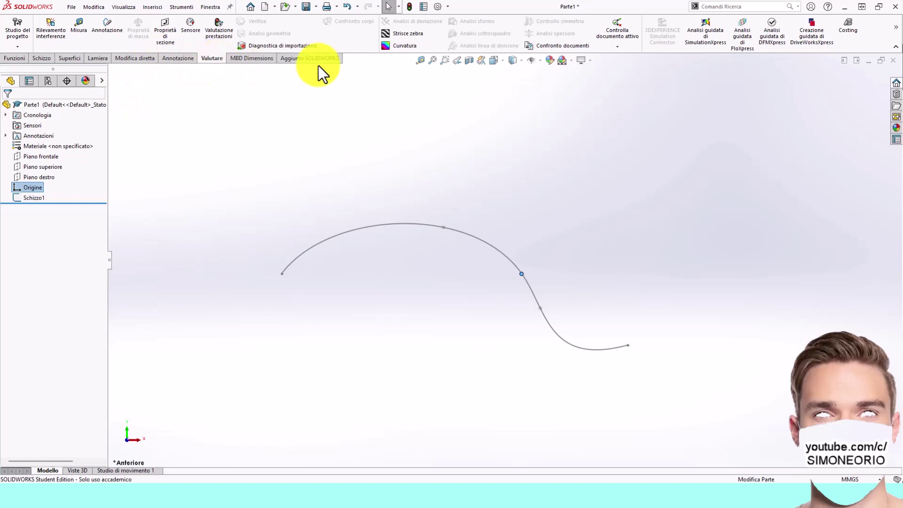
Turn on Curvatura and read the spline's middle curvature radius of about 24.282
left_click(401, 47)
scroll(583, 337, "down", 3)
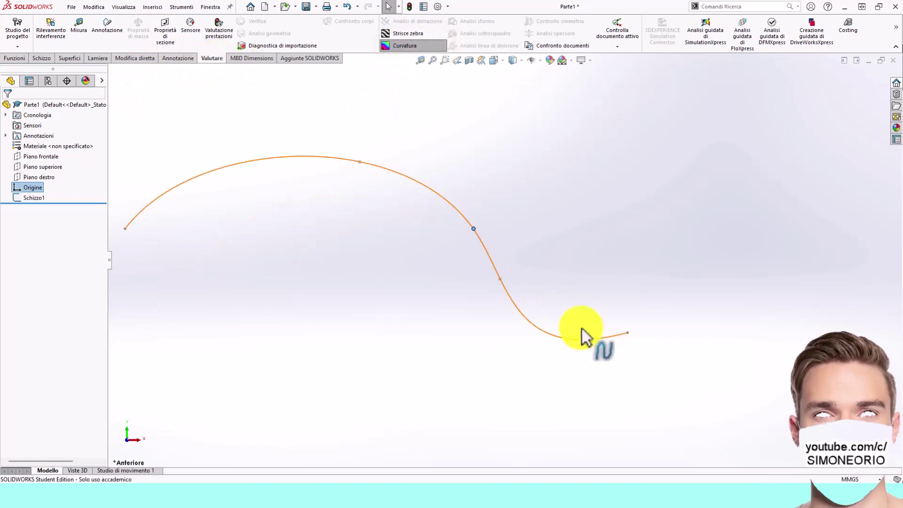
scroll(489, 256, "down", 5)
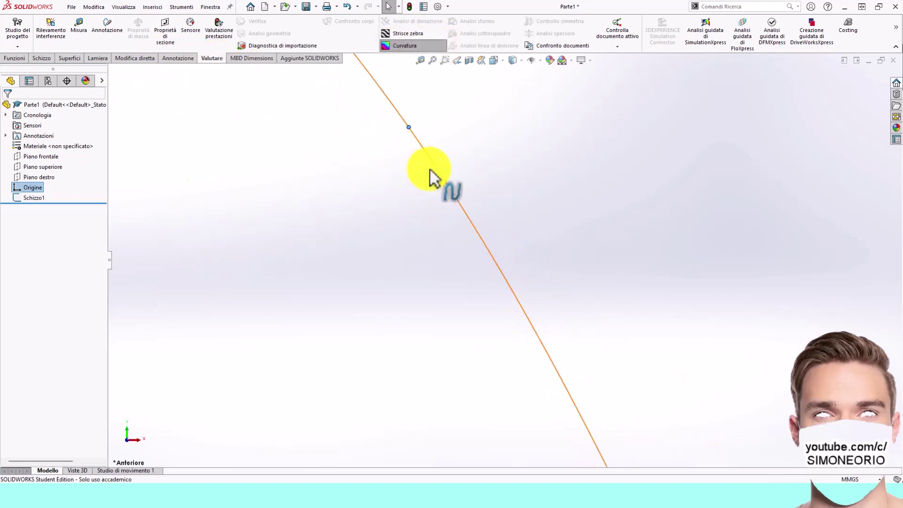
scroll(540, 337, "up", 2)
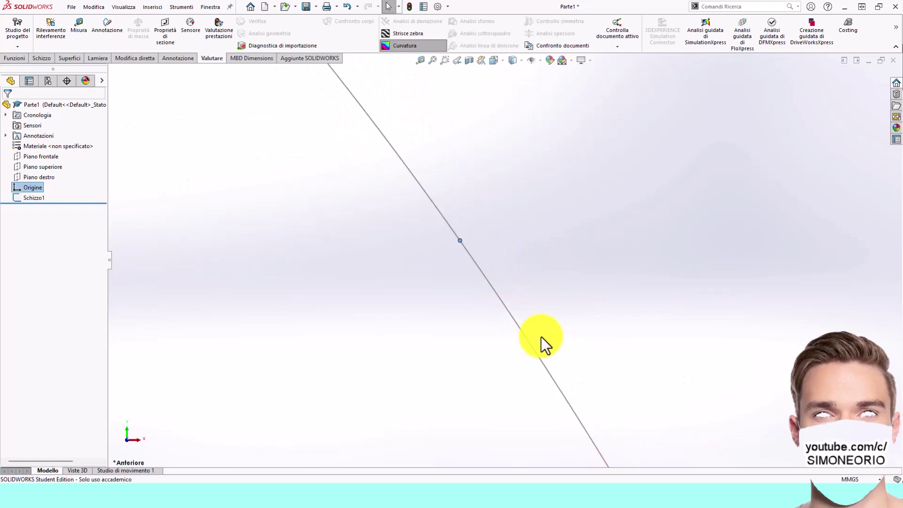
scroll(542, 338, "up", 2)
scroll(484, 282, "down", 2)
mouse_move(492, 254)
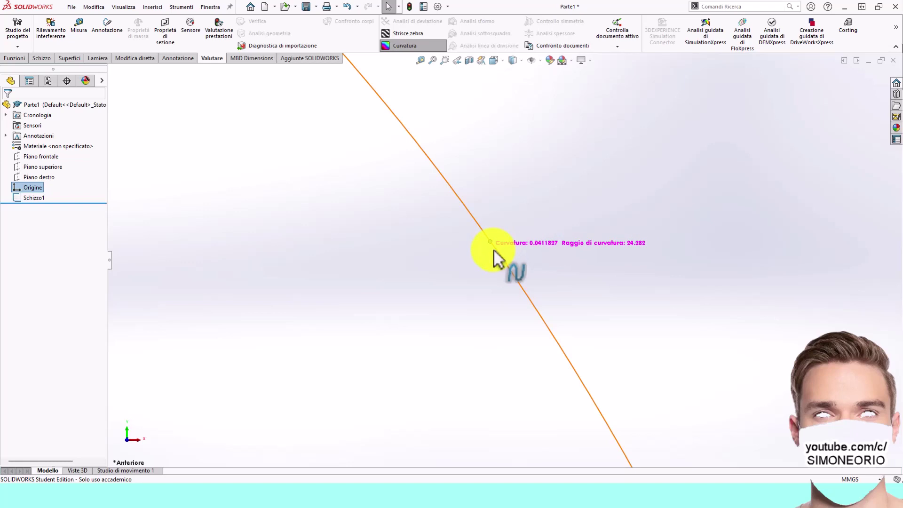
left_click(525, 166)
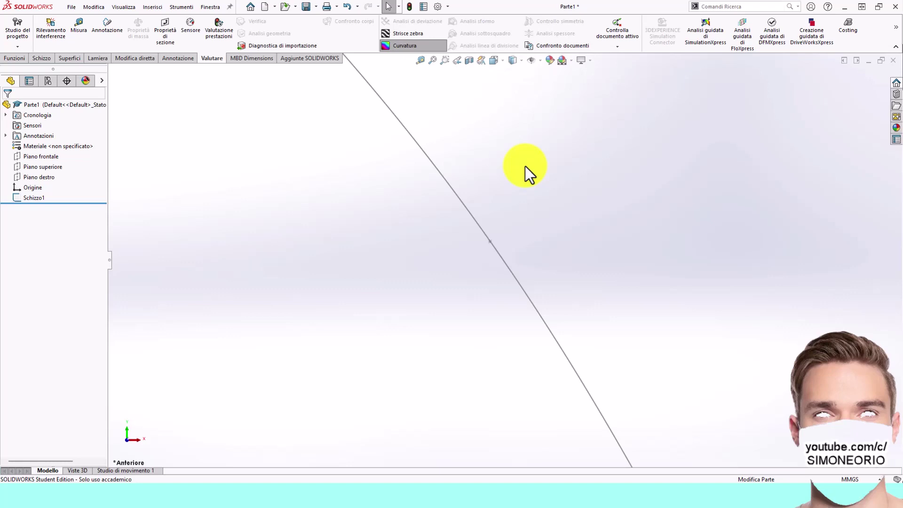
Pan the view left to frame the whole two-arc spline
mouse_move(485, 231)
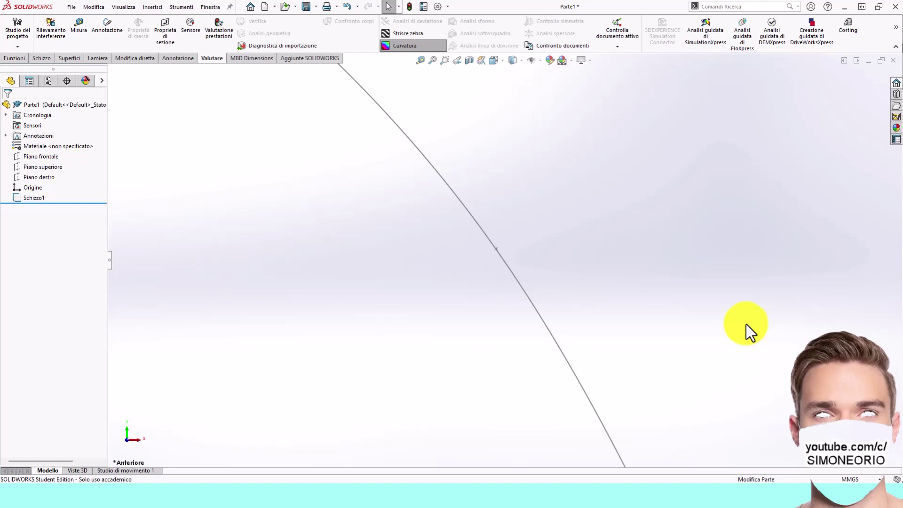
left_click_drag(430, 275, 331, 276)
Start a new sketch on Piano frontale and draw a circle left of the spline
left_click(44, 157)
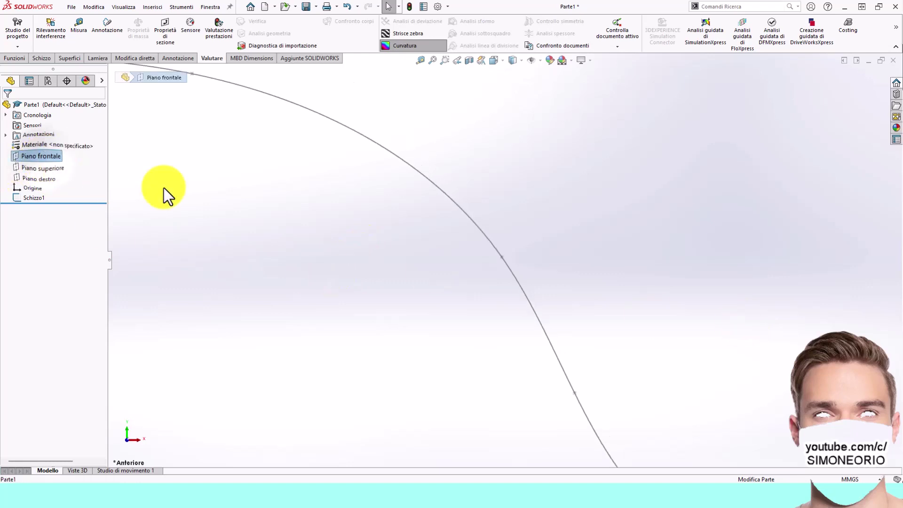
scroll(233, 215, "up", 3)
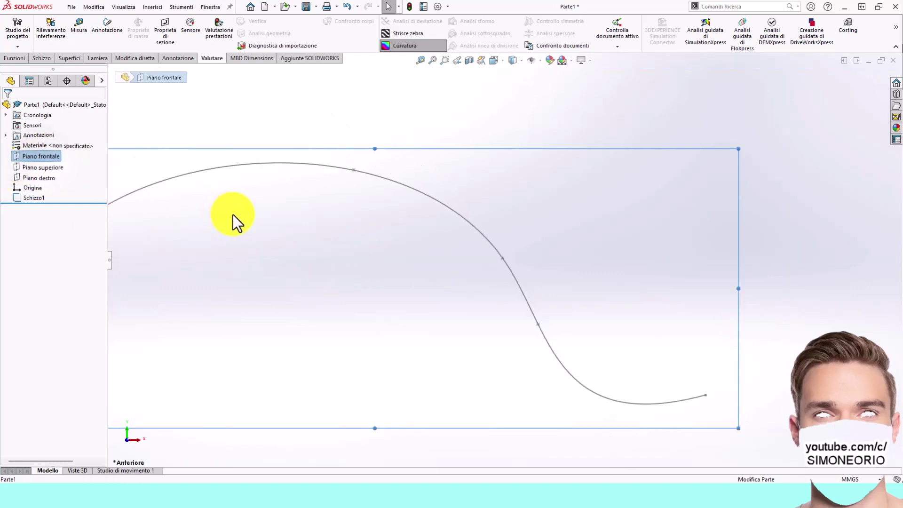
right_click(52, 160)
left_click(59, 147)
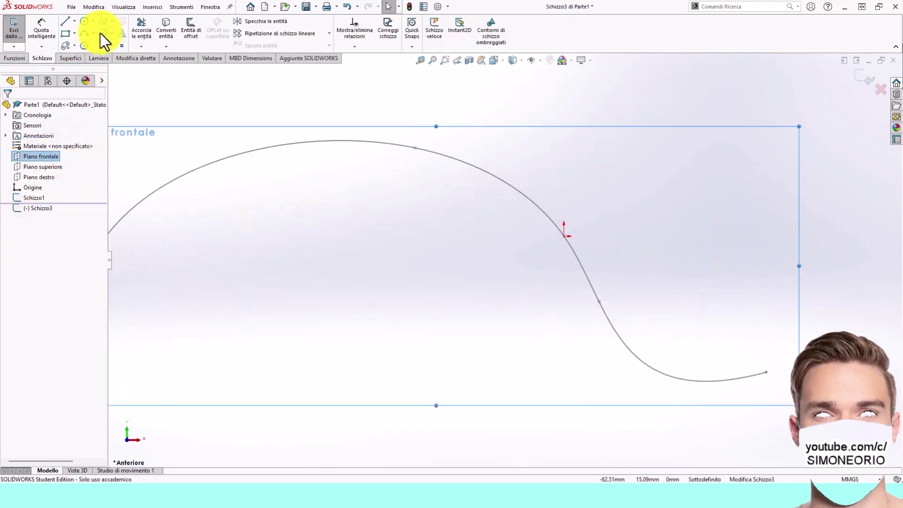
left_click(85, 21)
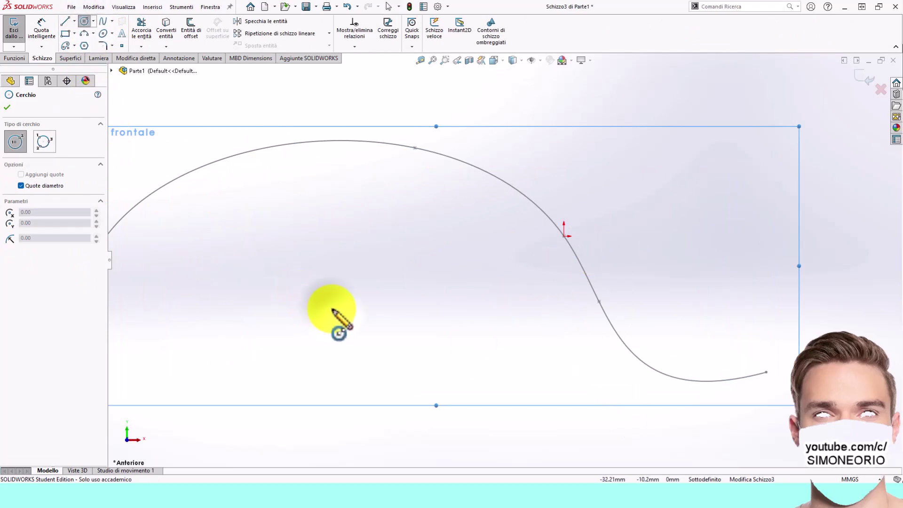
left_click(332, 309)
left_click(439, 292)
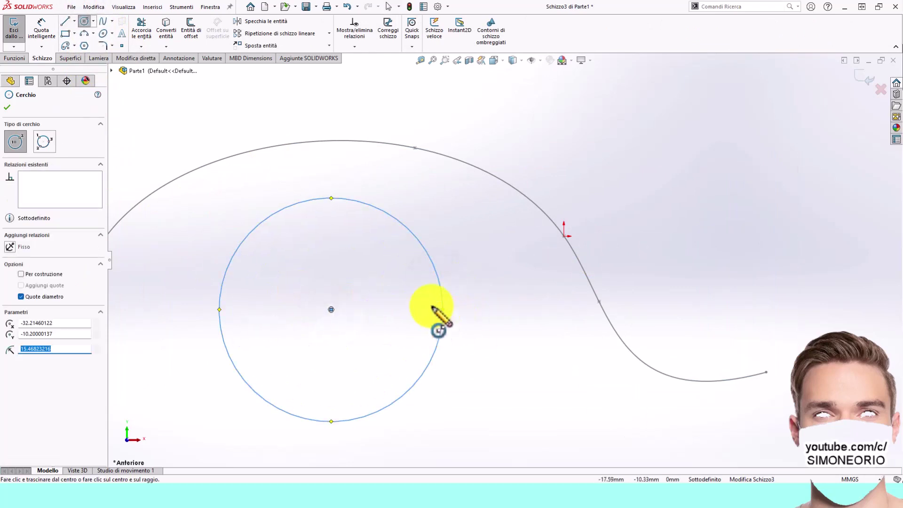
key("Escape")
After briefly toggling zebra stripes, make the circle coincident with the spline's origin point
left_click(439, 286)
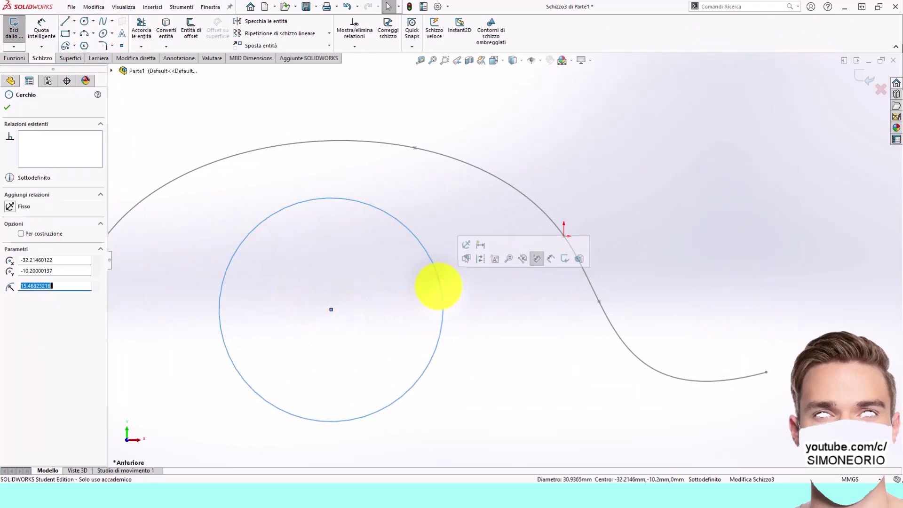
left_click(212, 57)
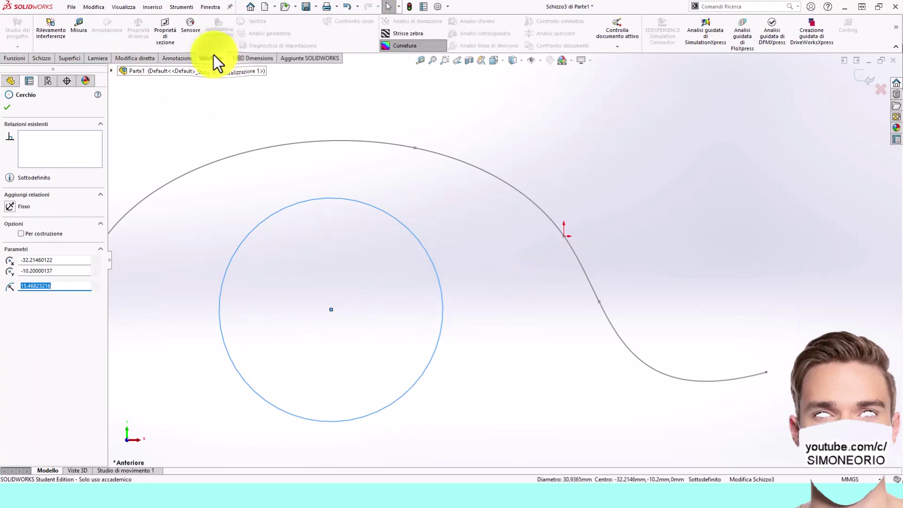
left_click(406, 34)
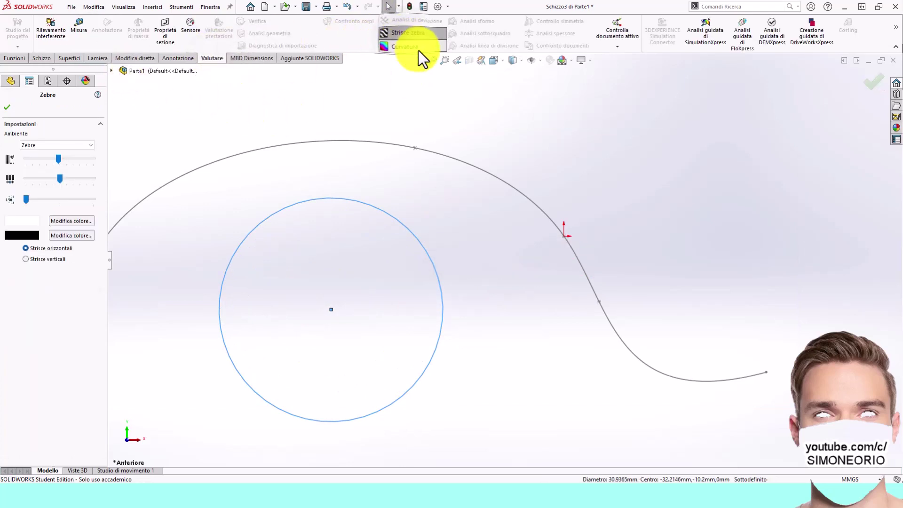
left_click(402, 27)
left_click(420, 173)
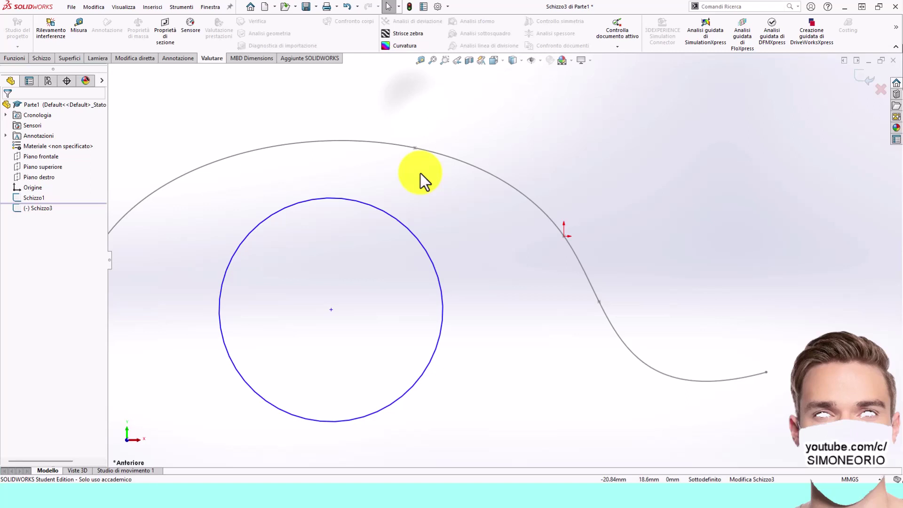
left_click(432, 260)
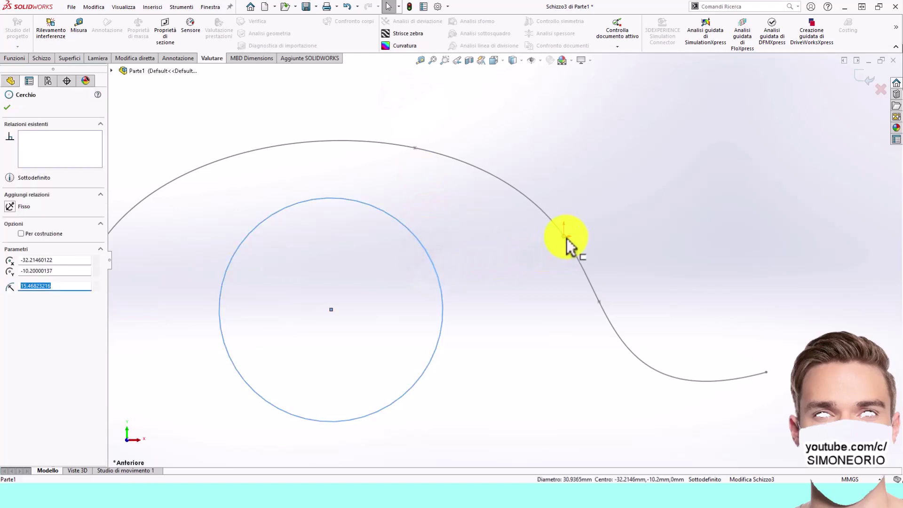
left_click(566, 238, "ctrl")
left_click(608, 200)
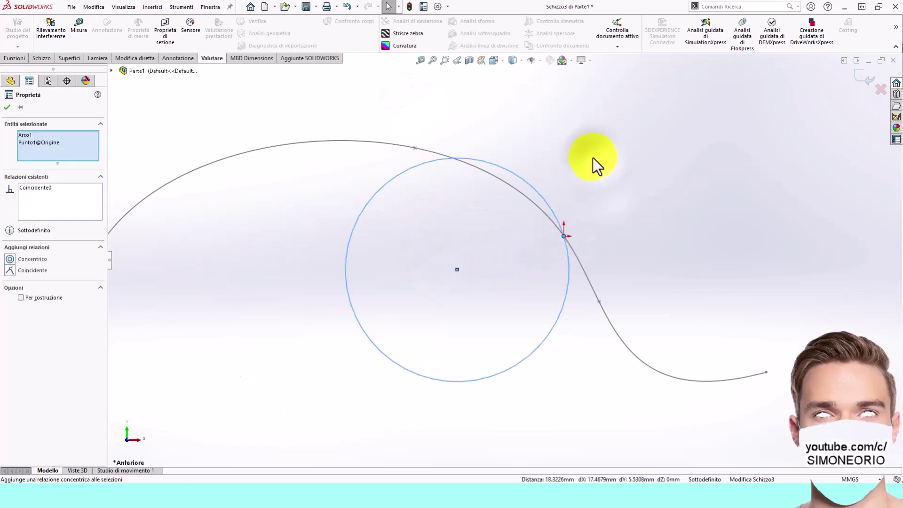
left_click(593, 157)
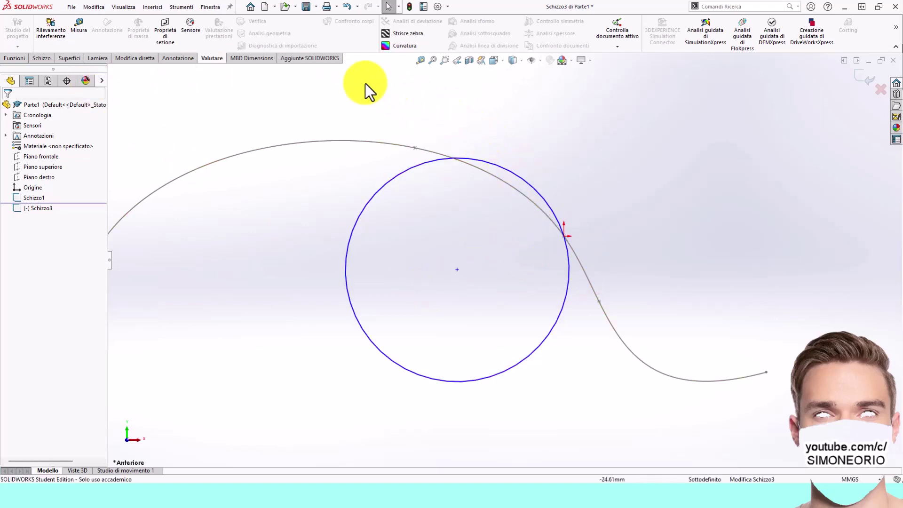
Place a sketch point where the circle meets the spline
left_click(43, 58)
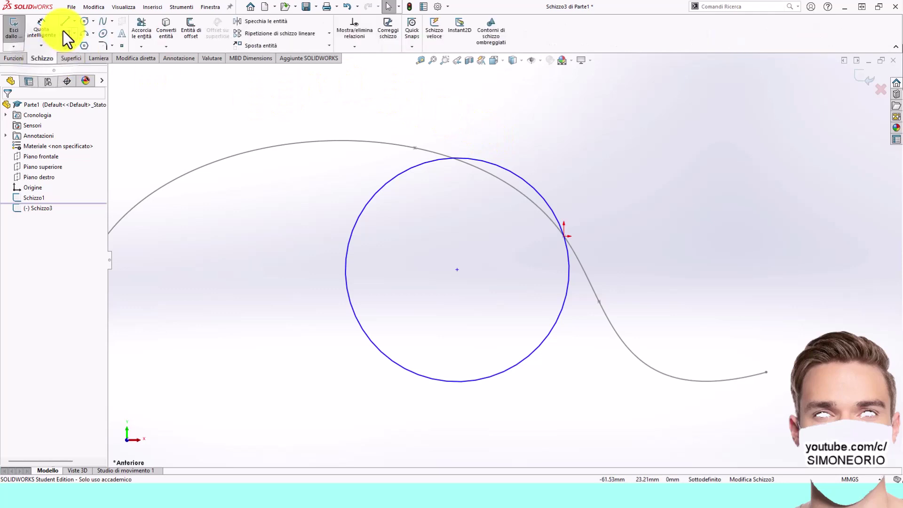
left_click(122, 46)
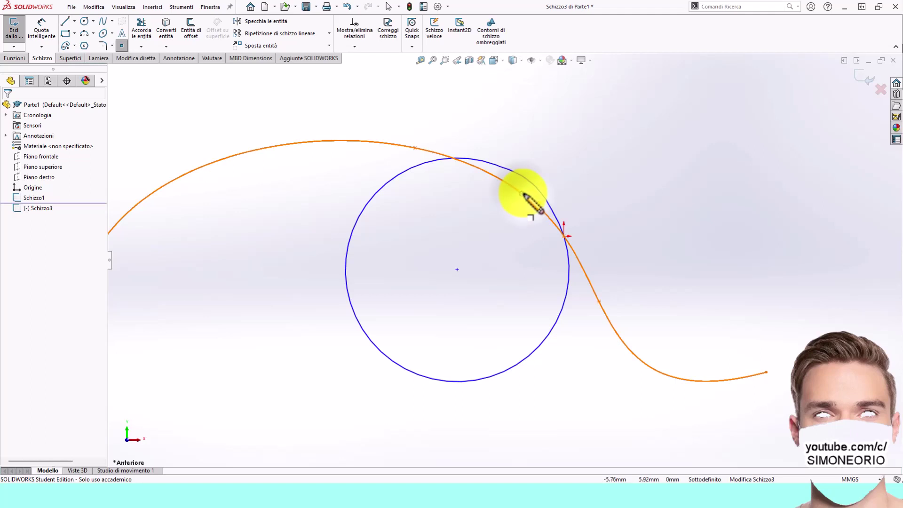
left_click(522, 193)
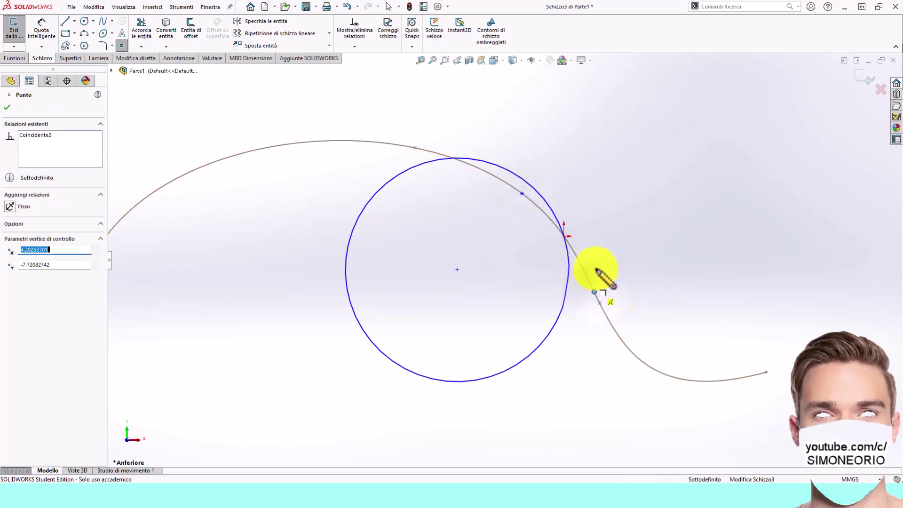
scroll(597, 265, "down", 3)
key("Escape")
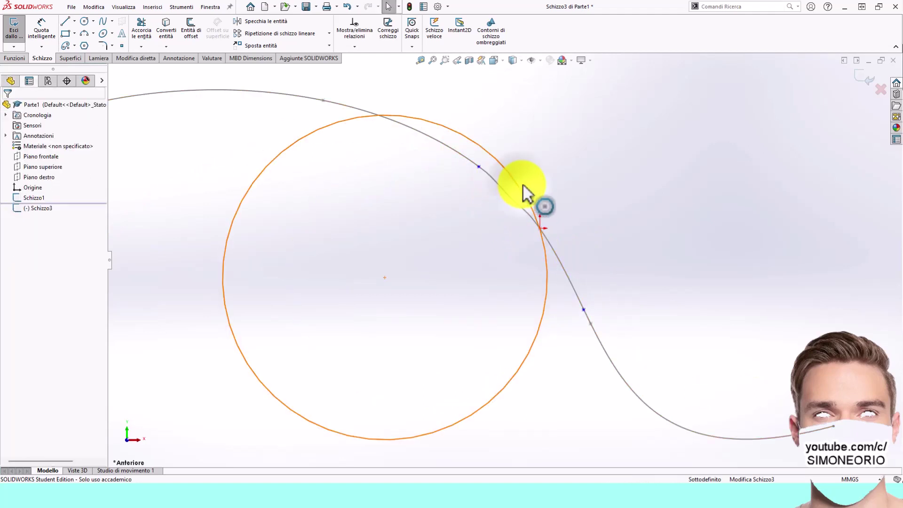
Make the circle coincident with the two marked spline points using Rendi coincidente
left_click(523, 186)
left_click(478, 162, "ctrl")
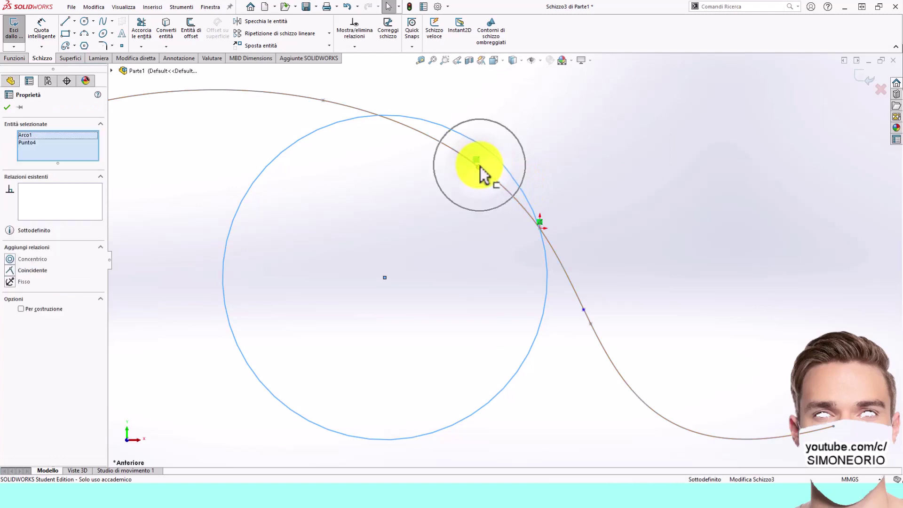
left_click(521, 128)
left_click(499, 103)
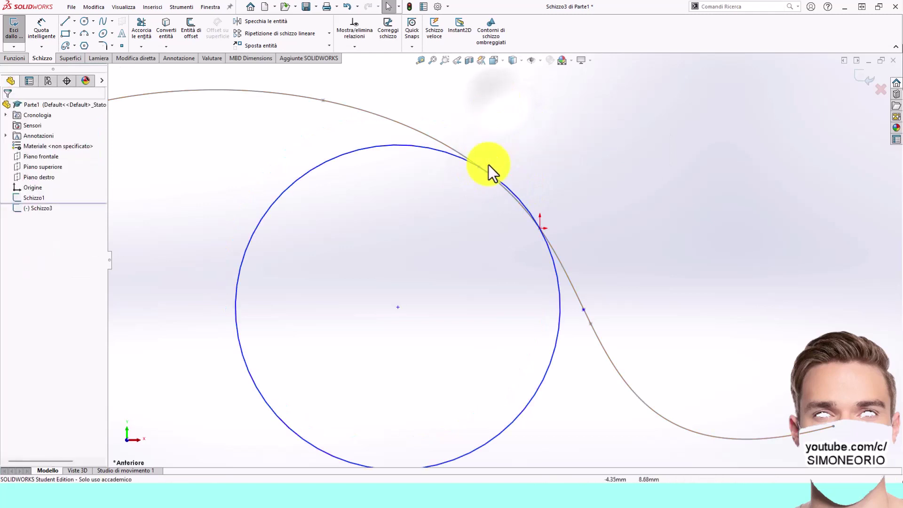
left_click(585, 311)
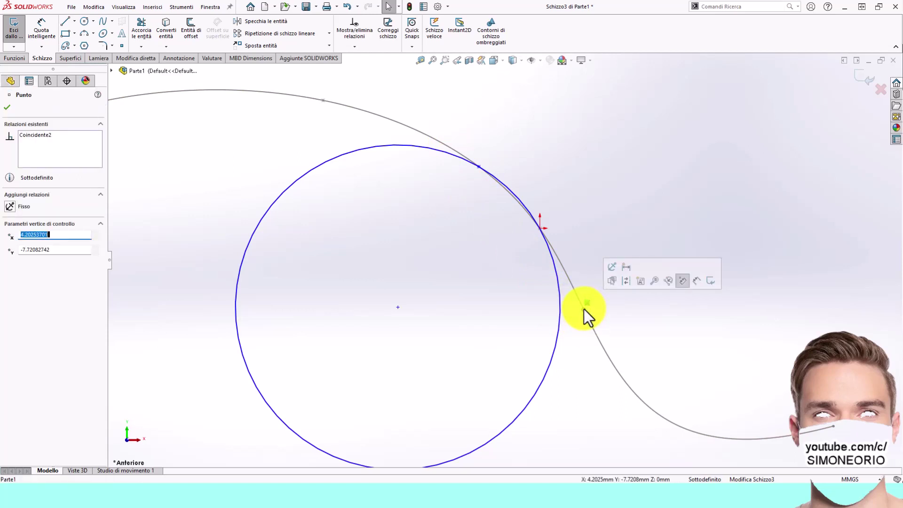
left_click(562, 324, "ctrl")
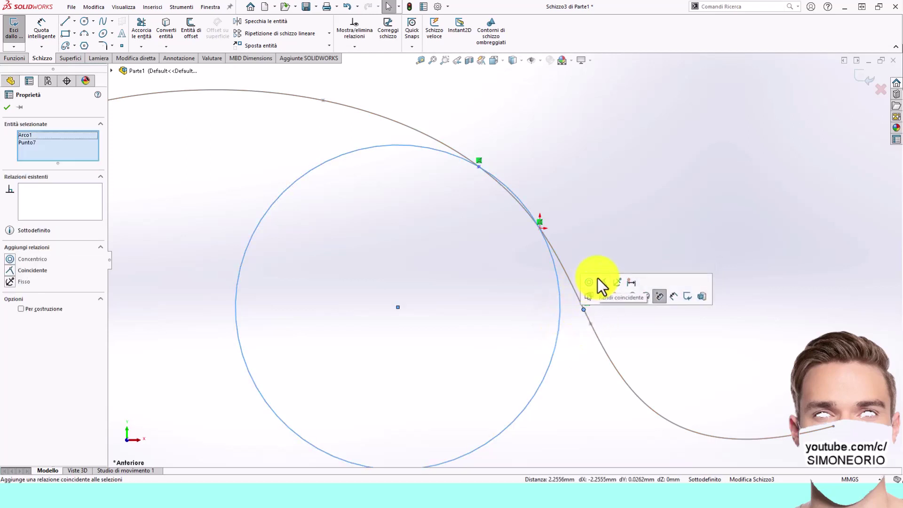
left_click(599, 280)
left_click(590, 214)
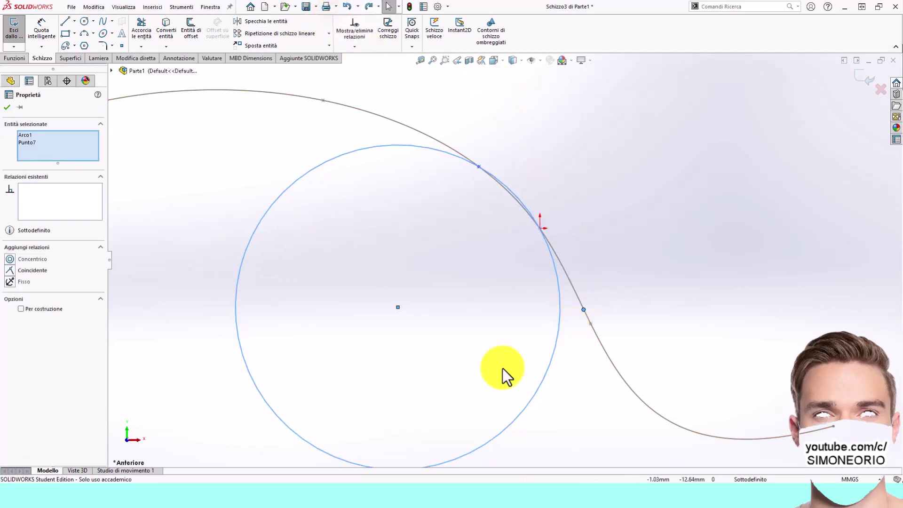
Test the constraints by dragging the circle's centre, then undo the move twice
mouse_move(399, 308)
left_mouse_down()
mouse_move(429, 329)
mouse_move(408, 316)
left_mouse_up()
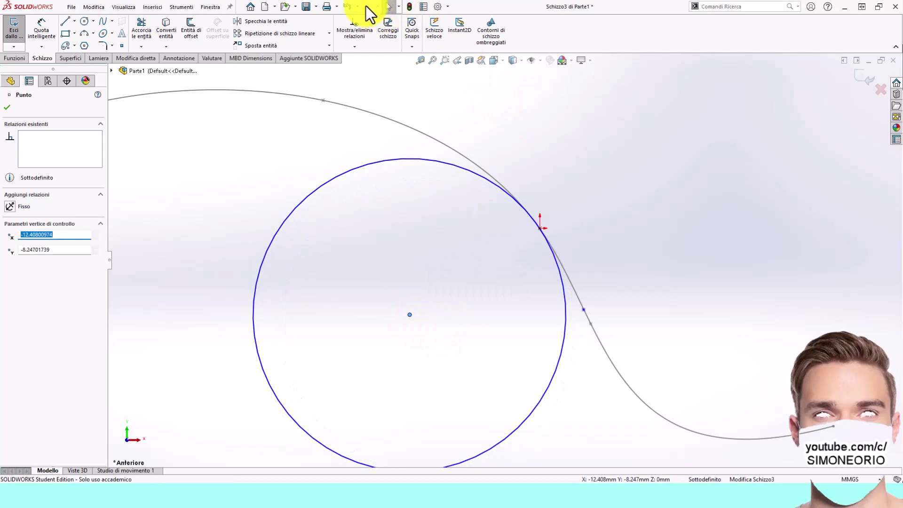
left_click(350, 5)
left_click(351, 4)
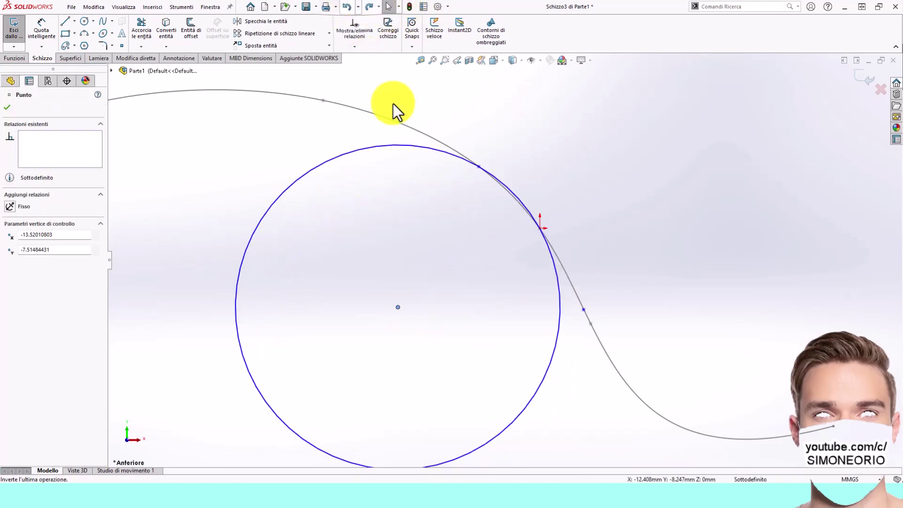
left_click(488, 104)
left_click(41, 29)
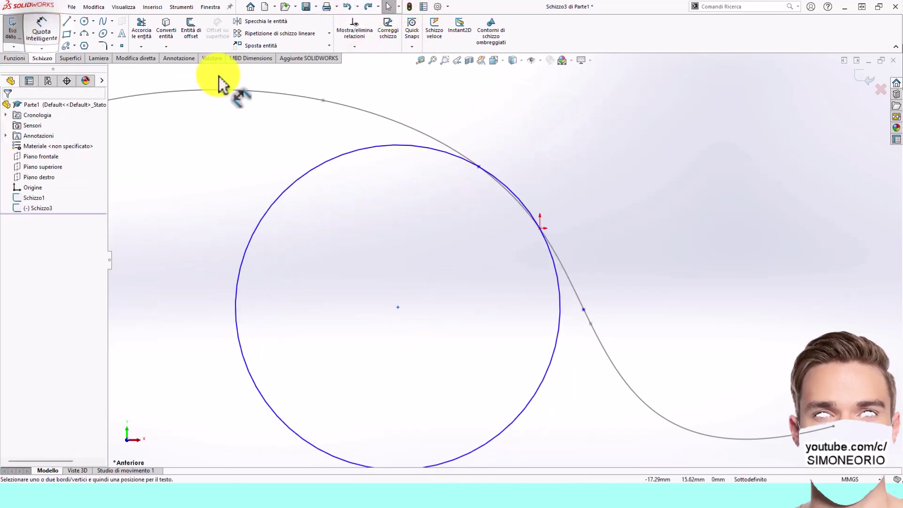
Dimension the tangent point to the upper and lower spline points, both set to 8 mm
left_click(479, 166)
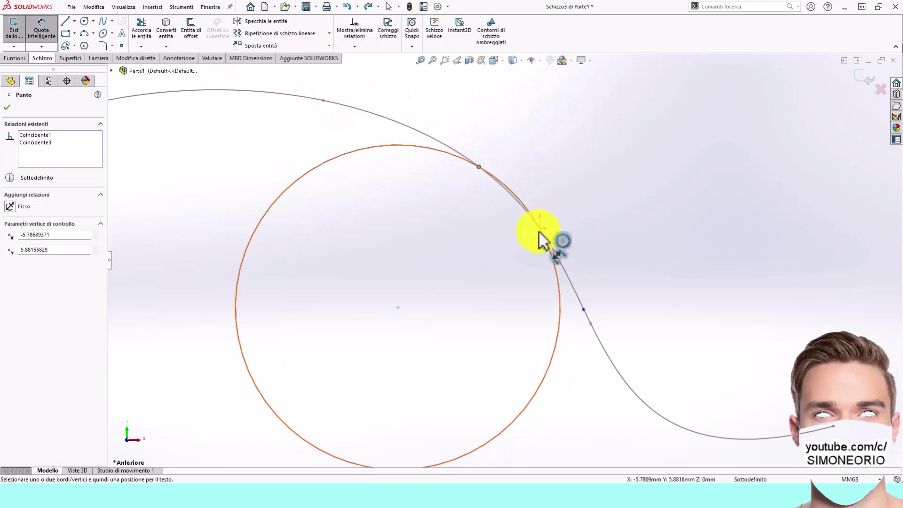
left_click(540, 228)
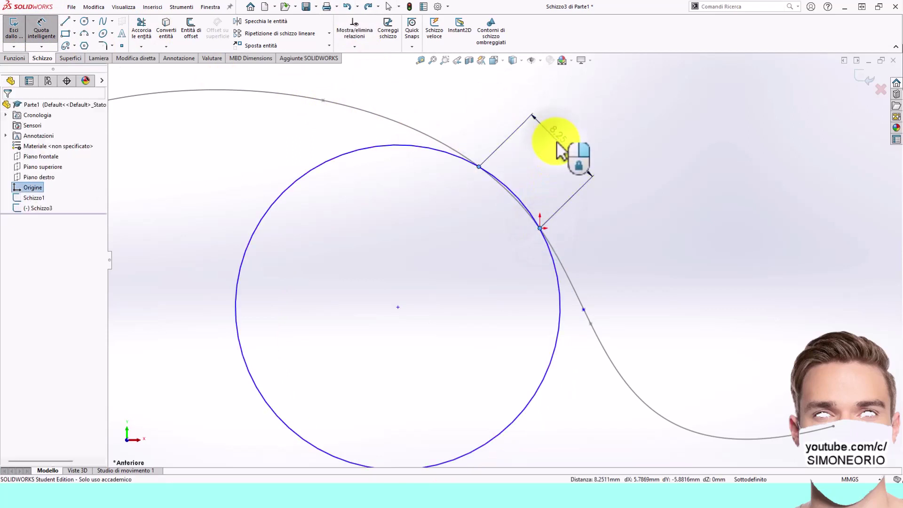
left_click(557, 142)
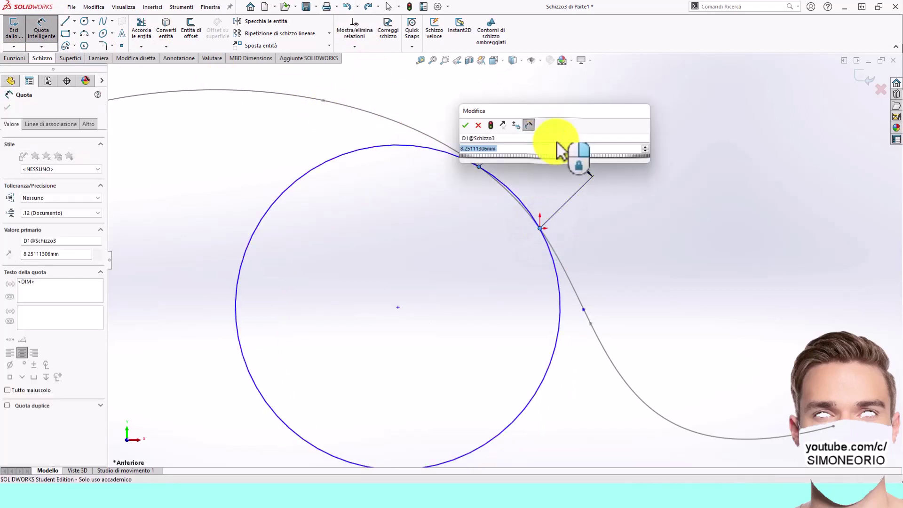
left_click(466, 125)
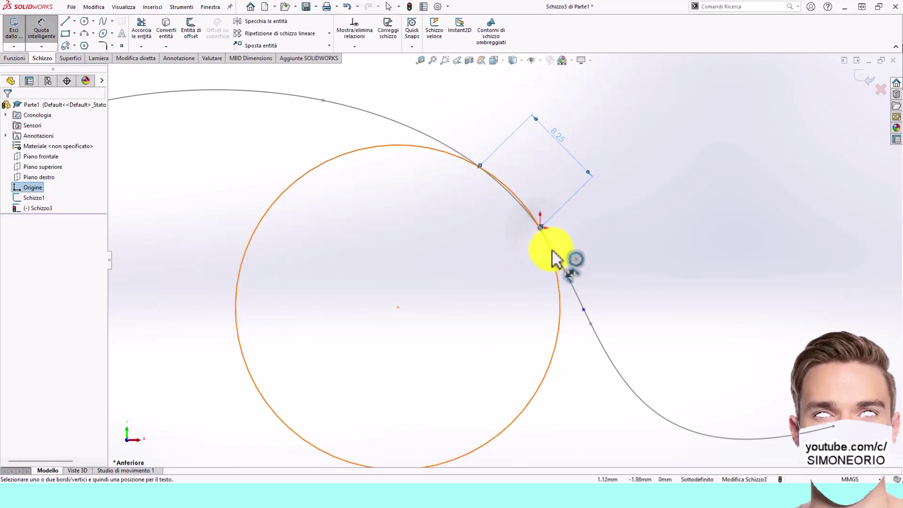
left_click(583, 309)
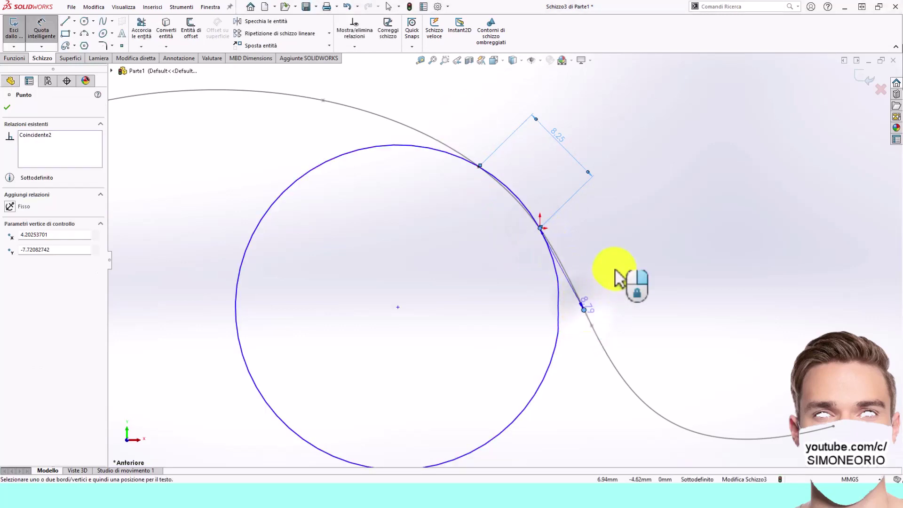
left_click(621, 238)
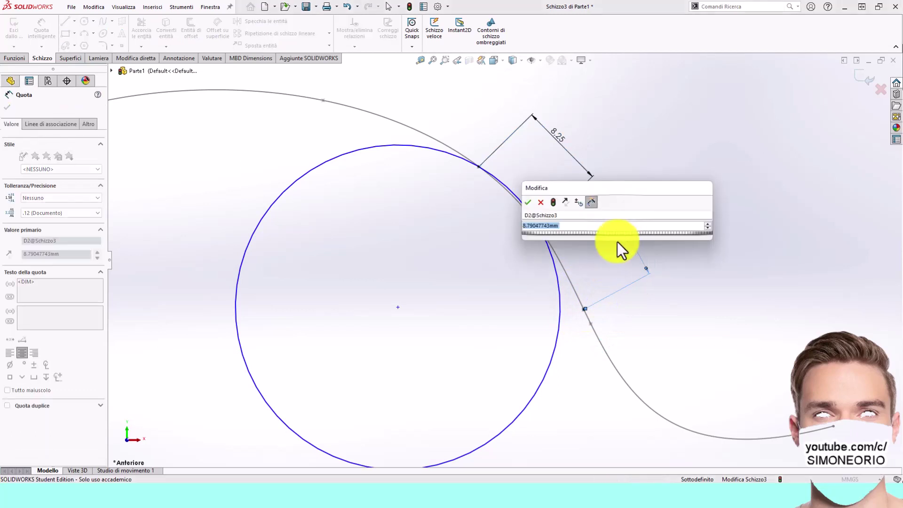
type("8")
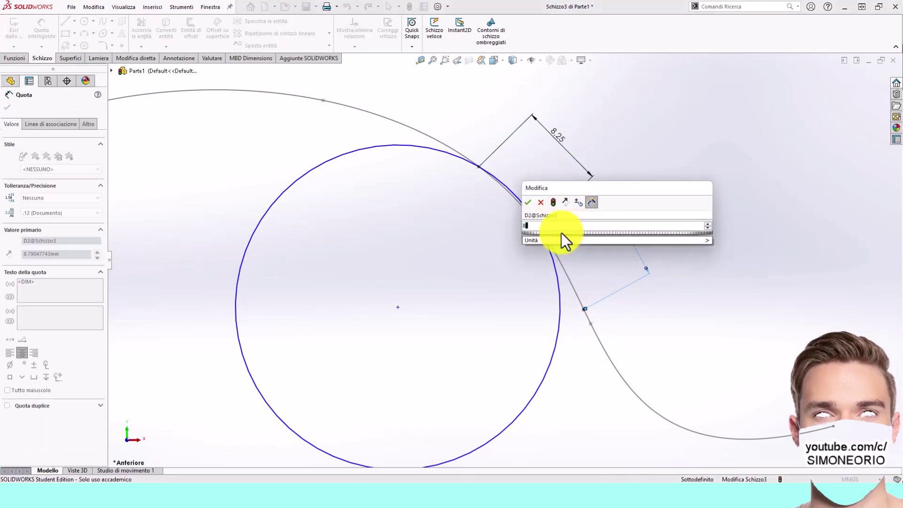
left_click(528, 202)
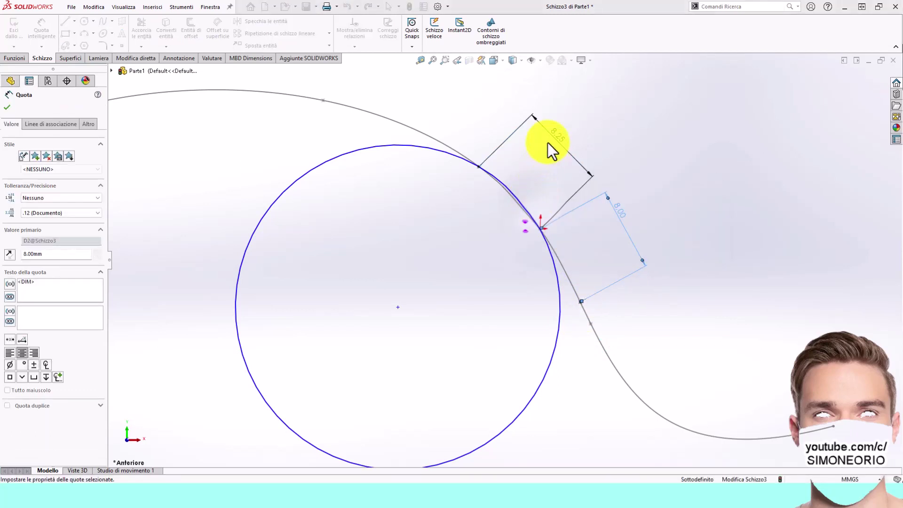
left_click(560, 140)
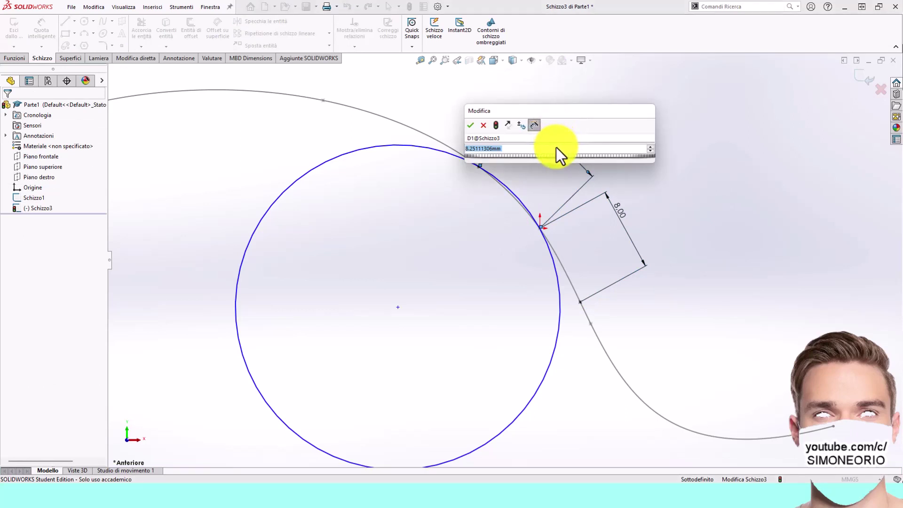
type("8")
key("Return")
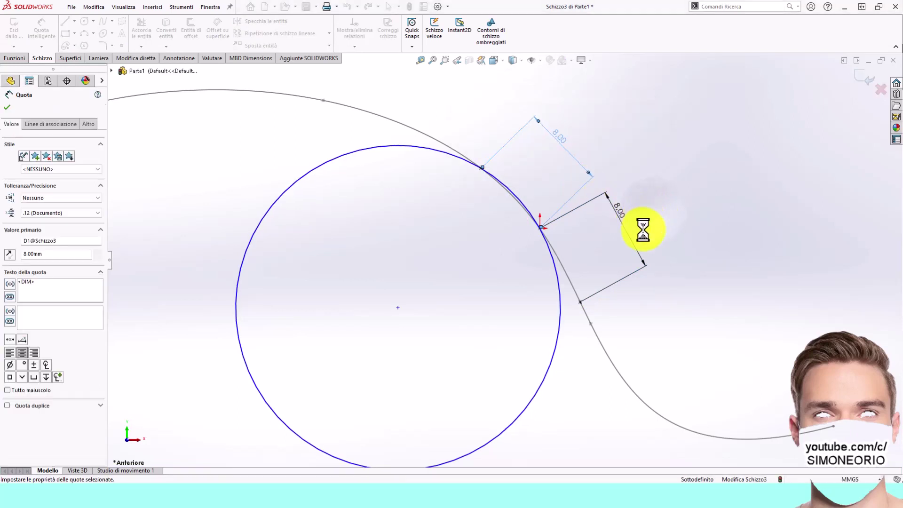
key("Escape")
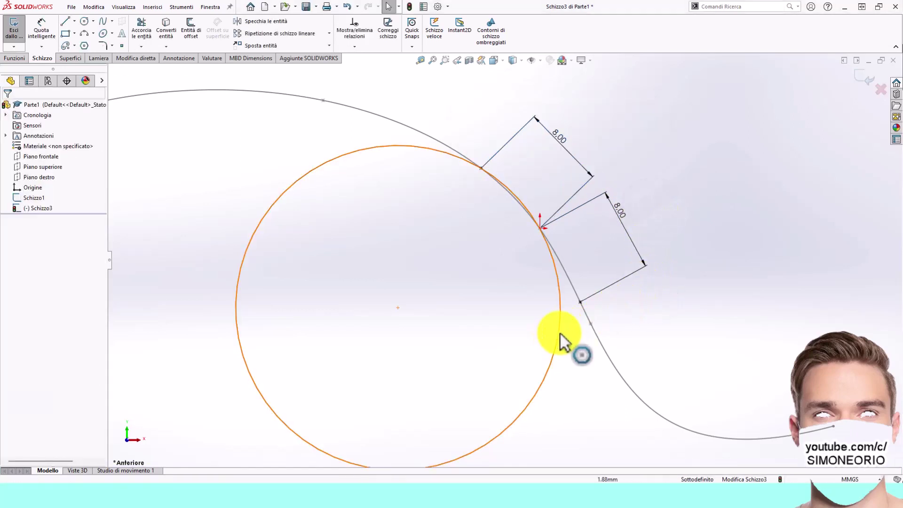
left_click(561, 333)
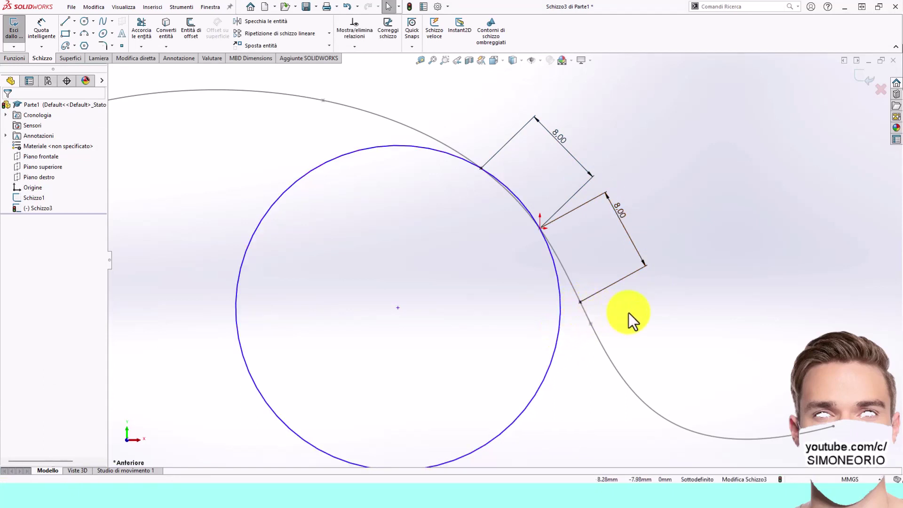
Add a Coincidente relation between the circle and the spline's remaining endpoint
left_click(559, 334)
left_click(581, 303, "ctrl")
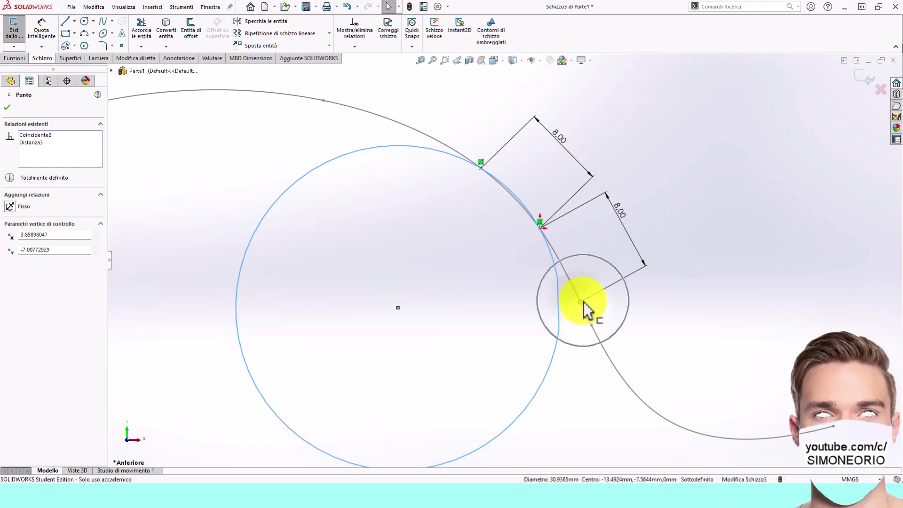
left_click(622, 260)
left_click(662, 186)
scroll(605, 253, "up", 3)
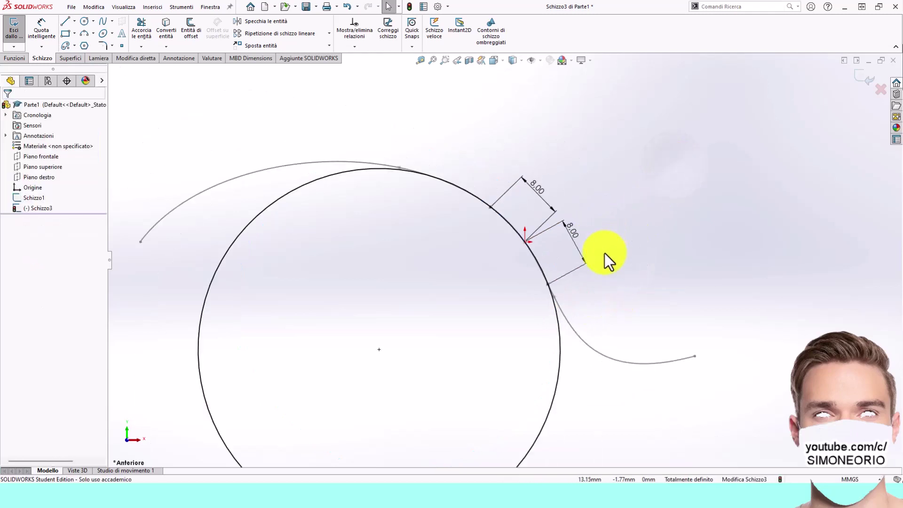
scroll(523, 166, "down", 4)
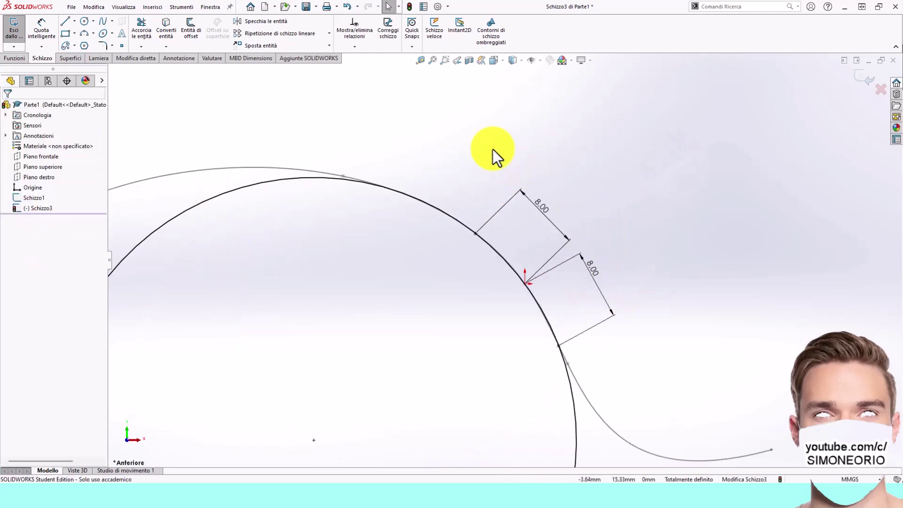
scroll(501, 233, "up", 1)
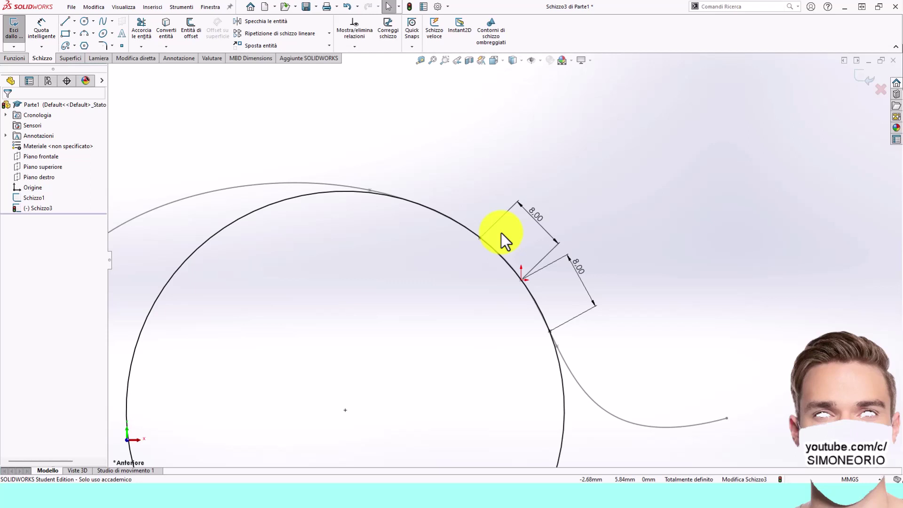
scroll(501, 232, "up", 3)
left_click(47, 25)
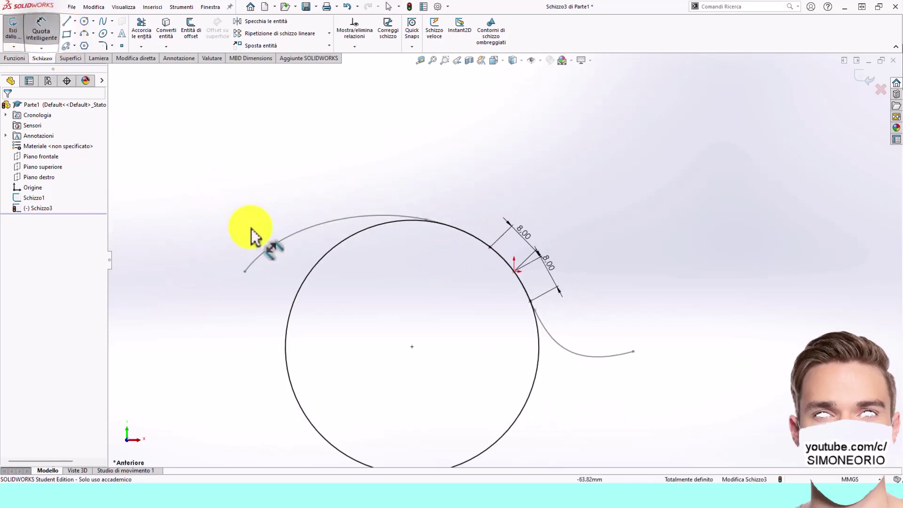
Add a Ø59.62 diameter dimension above the circle
left_click(321, 267)
left_click(337, 133)
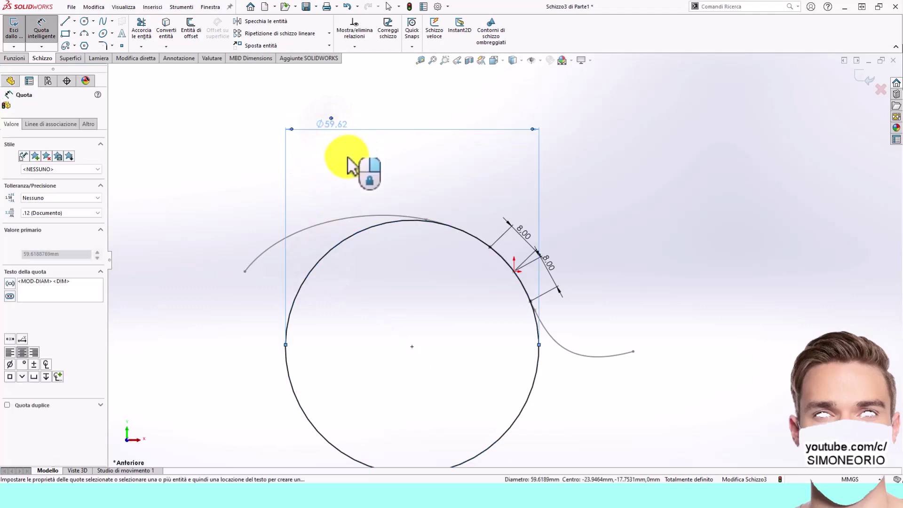
left_click(359, 98)
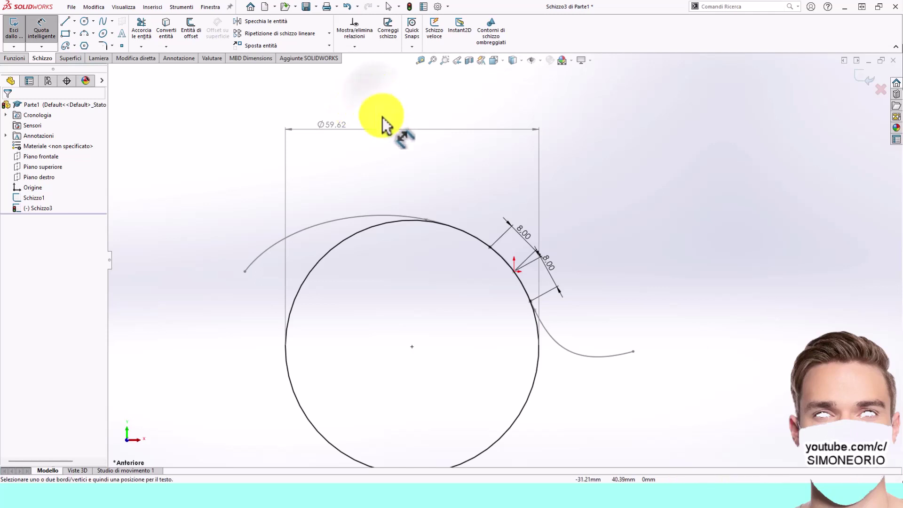
key("Escape")
Switch the Ø59.62 dimension to display as radius R29.81
left_click(348, 127)
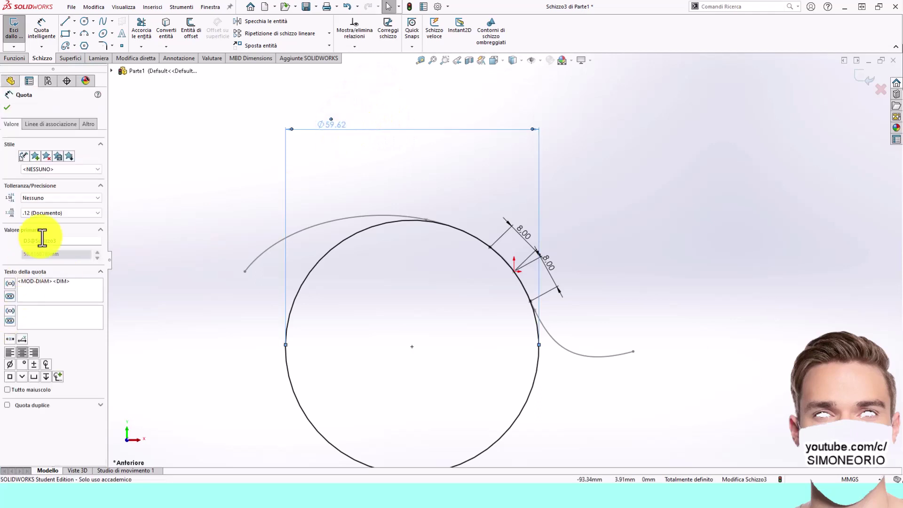
left_click(47, 123)
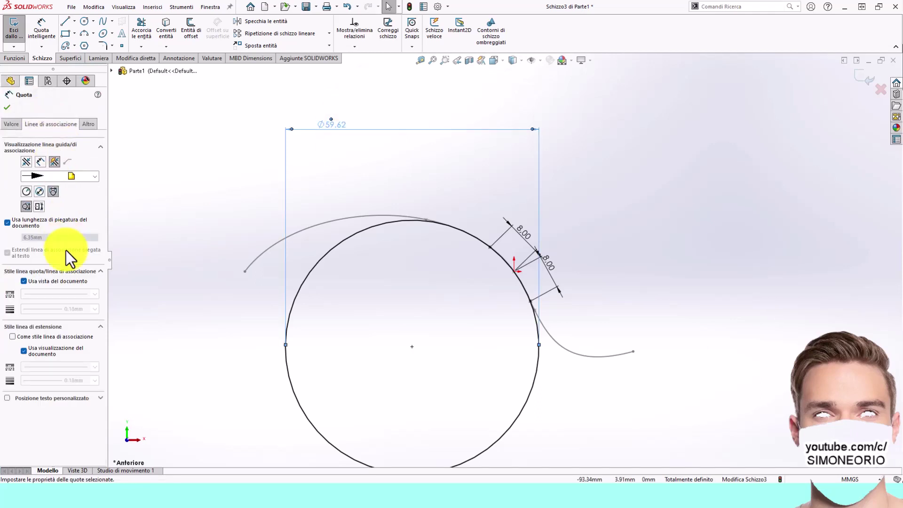
left_click(29, 191)
key("Escape")
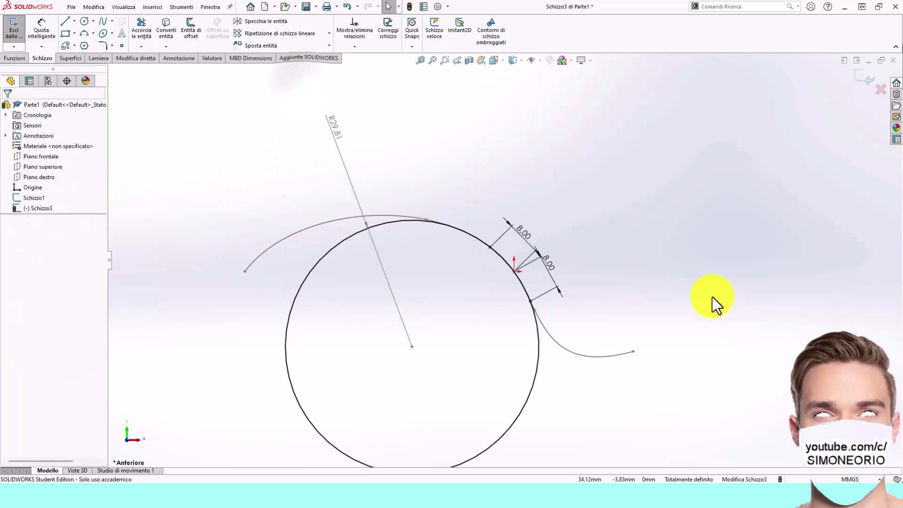
scroll(622, 289, "up", 1)
scroll(495, 236, "down", 2)
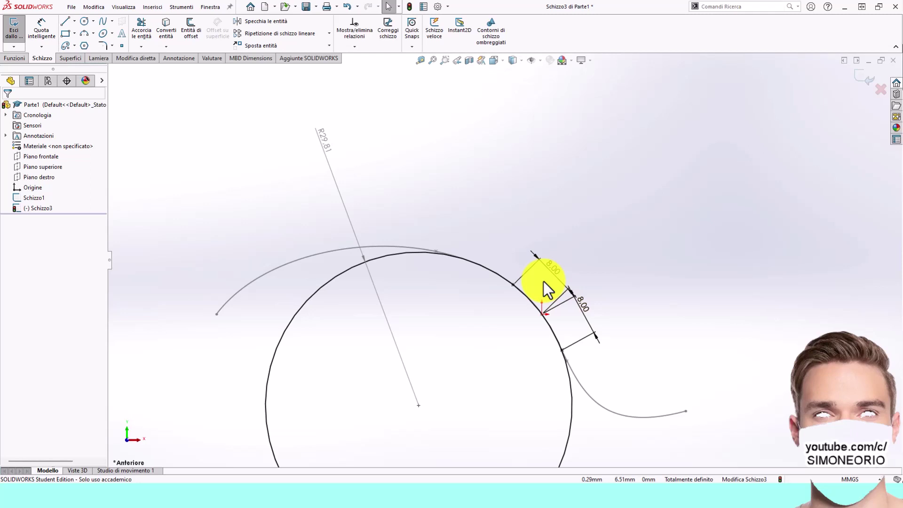
Change both tangent-point distances, D2 and D1, from 8.00 to 4 mm
scroll(536, 296, "down", 3)
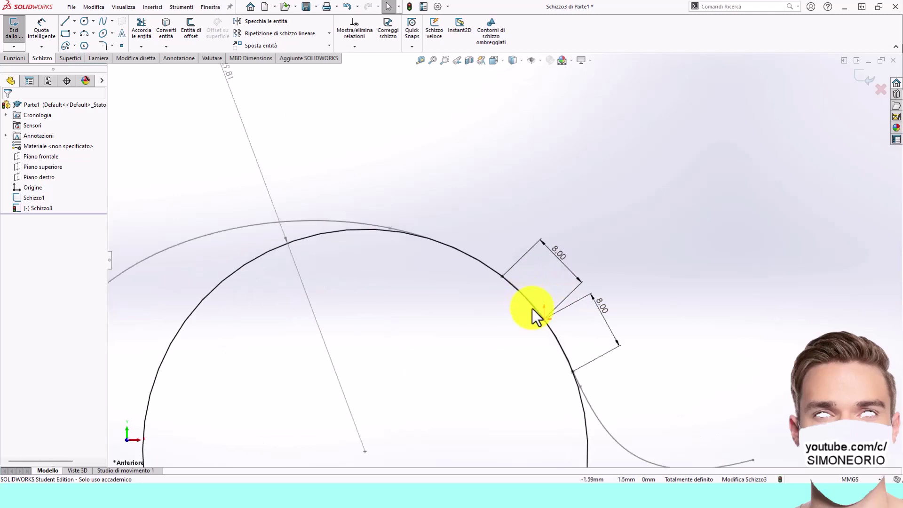
left_click(610, 303)
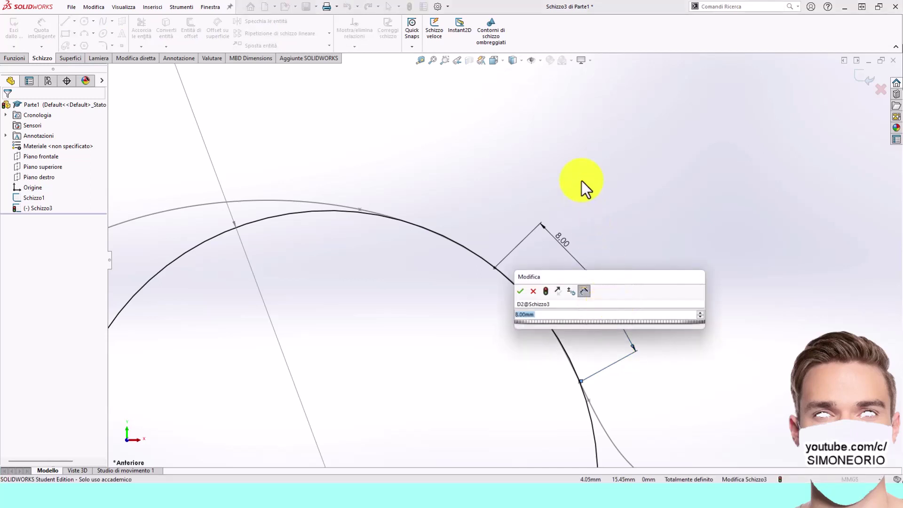
scroll(509, 216, "up", 2)
left_click(521, 291)
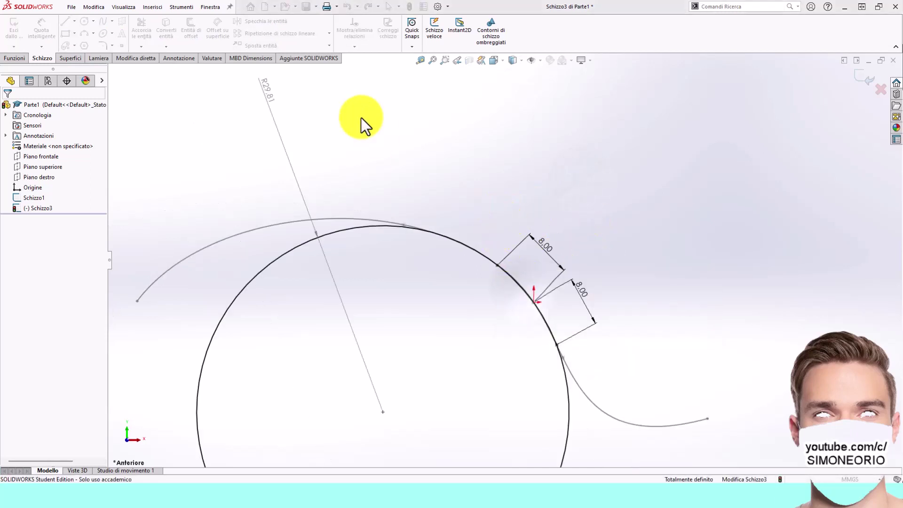
left_click(586, 294)
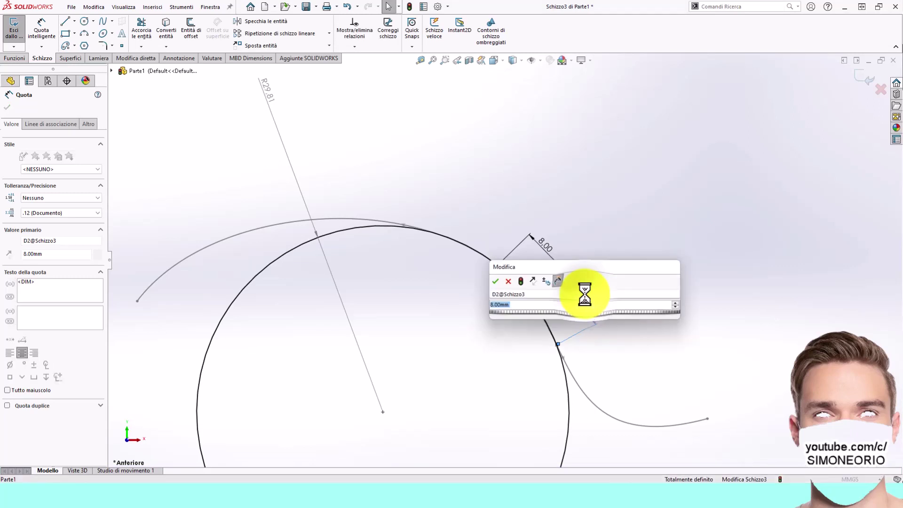
type("4")
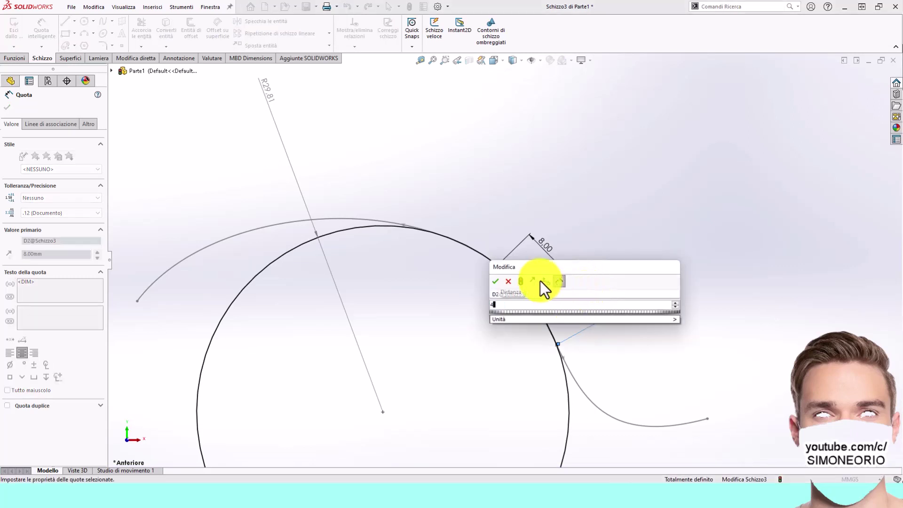
key("Return")
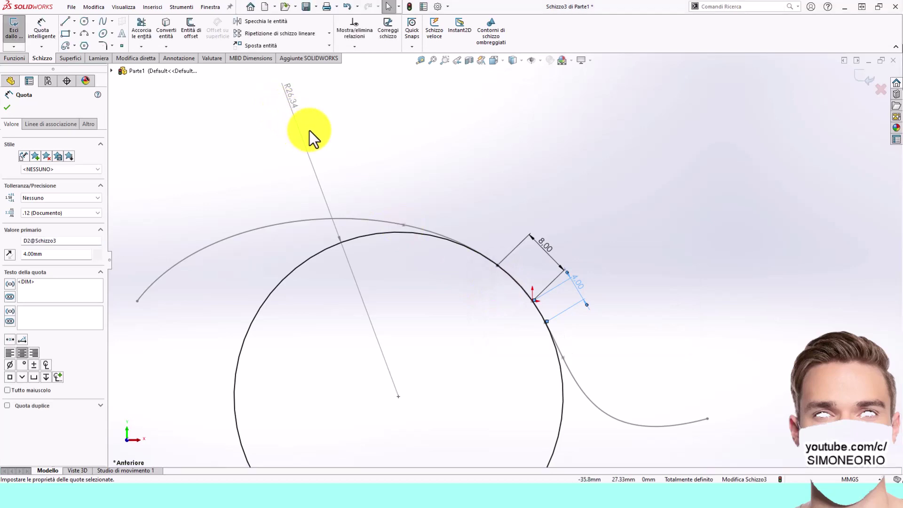
left_click(547, 249)
double_click(547, 249)
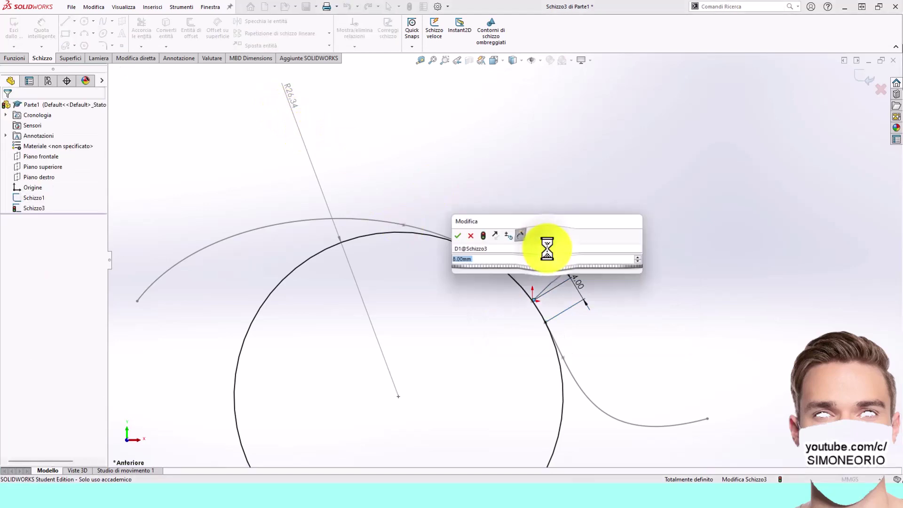
type("4")
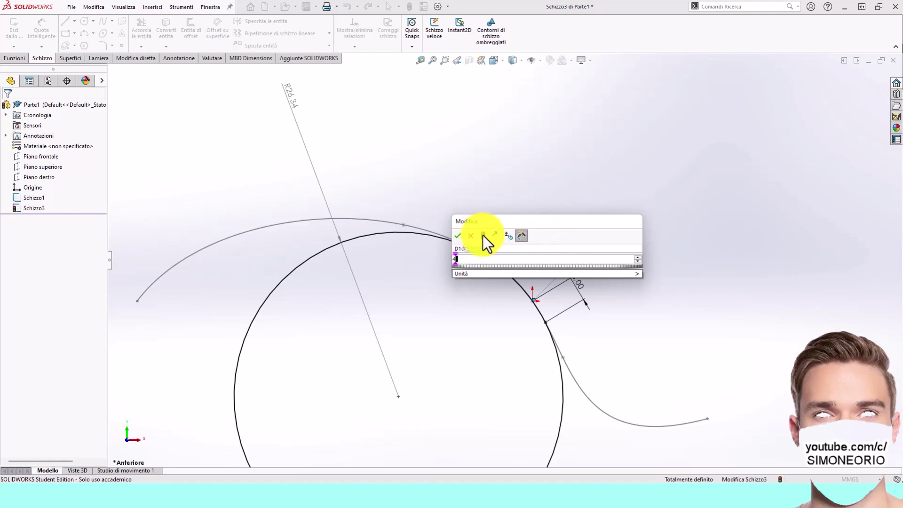
left_click(482, 235)
left_click(458, 235)
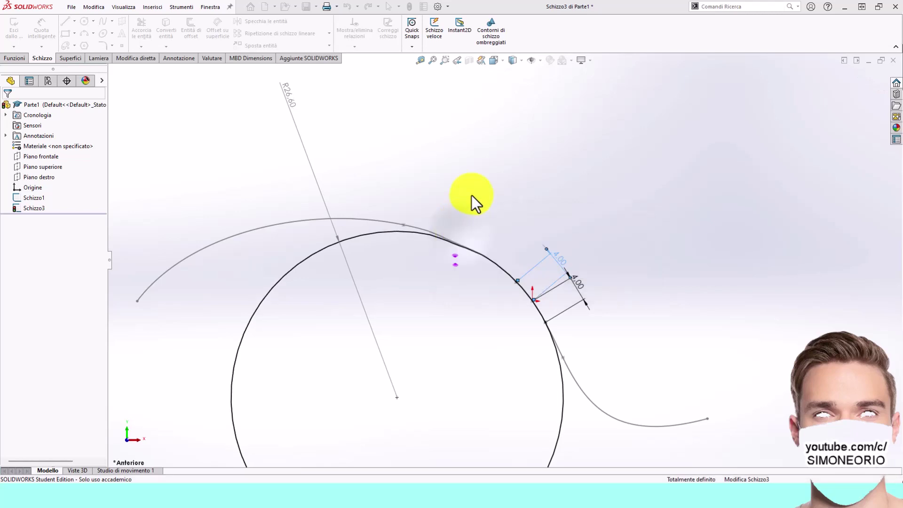
Reduce D2 and D1 further to 2 mm, resizing the circle to R25.22
double_click(580, 284)
type("2")
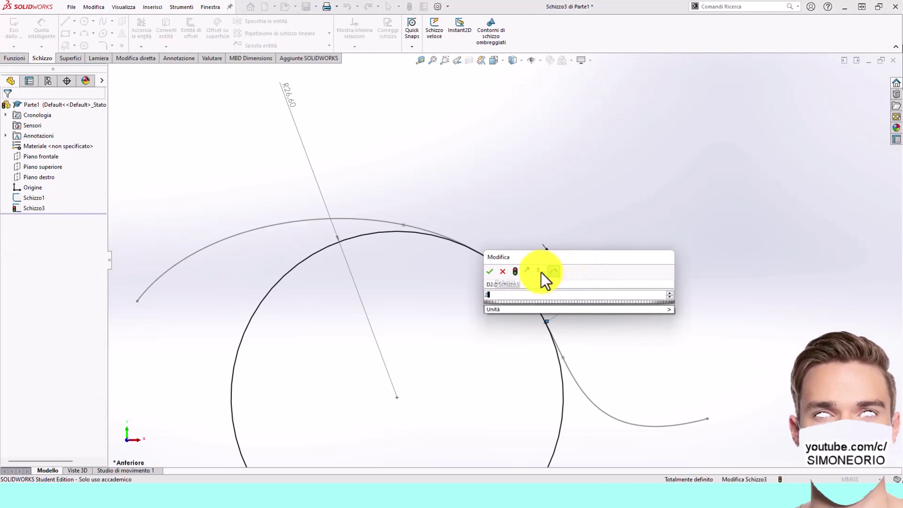
left_click(515, 272)
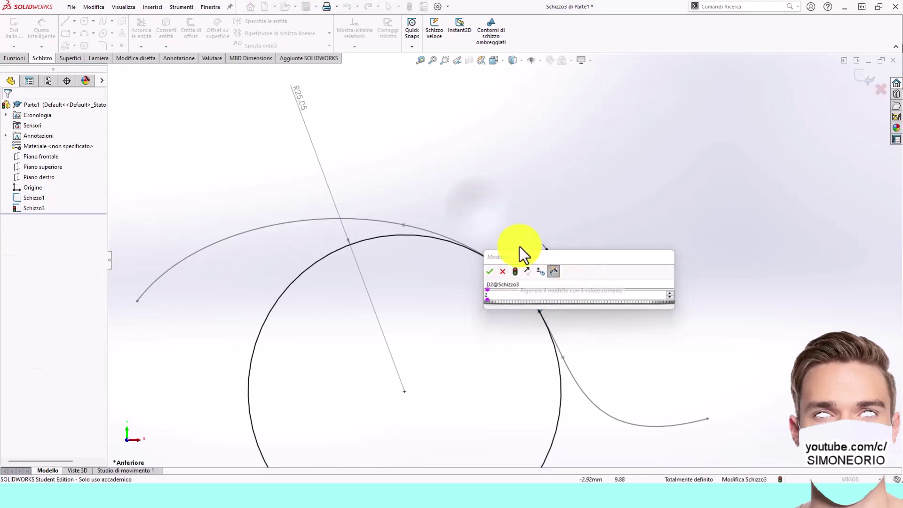
left_click(490, 271)
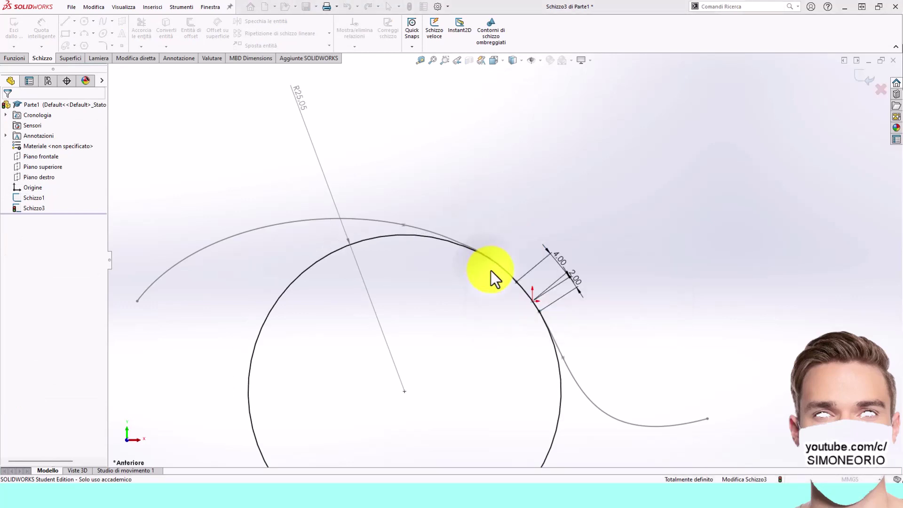
double_click(561, 261)
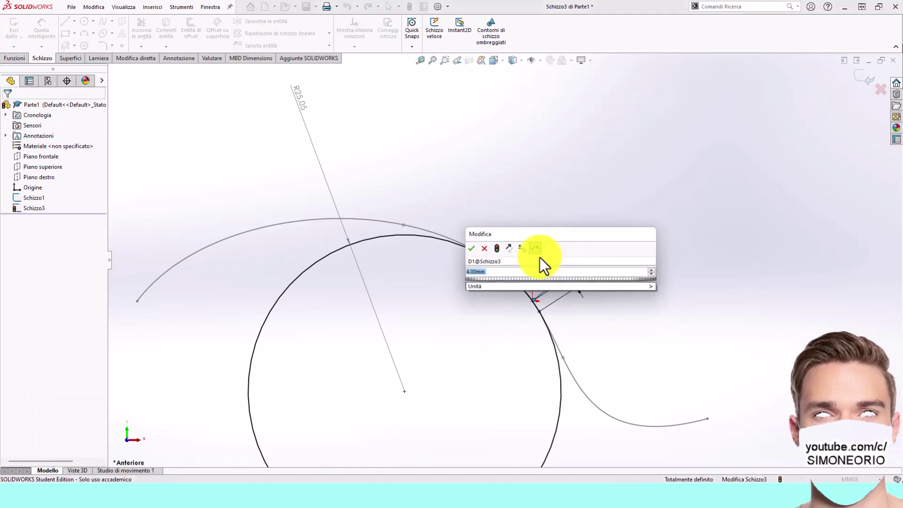
type("2")
left_click(497, 249)
left_click(471, 249)
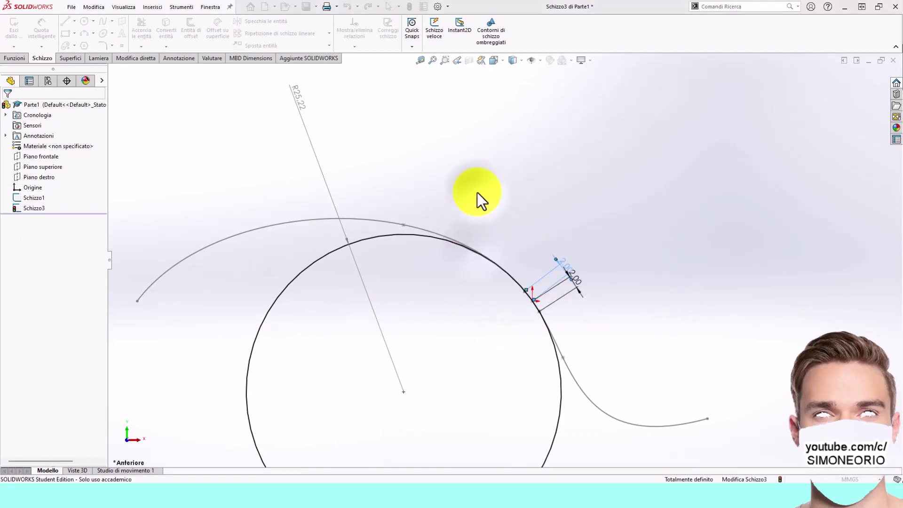
left_click(604, 296)
scroll(588, 291, "down", 6)
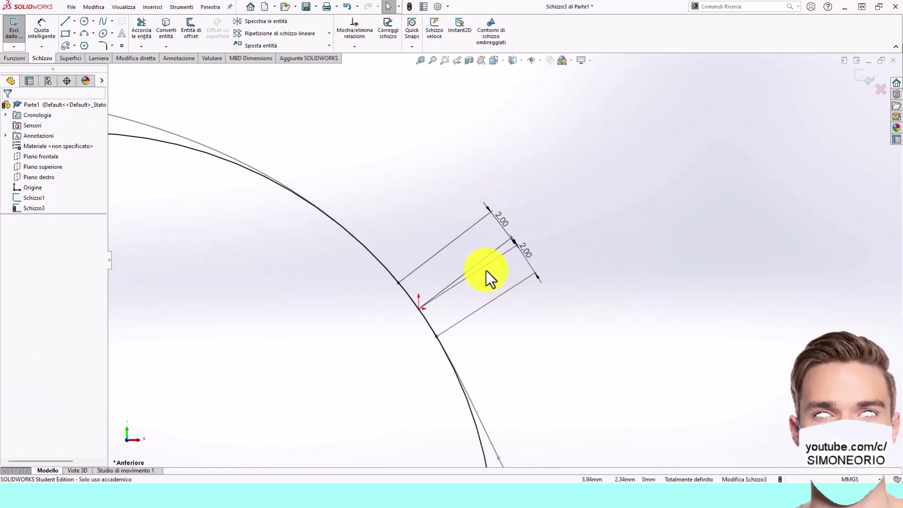
Set D2 and D1 from 2.00 to 1 mm, shrinking the circle to R24.58
scroll(538, 261, "up", 5)
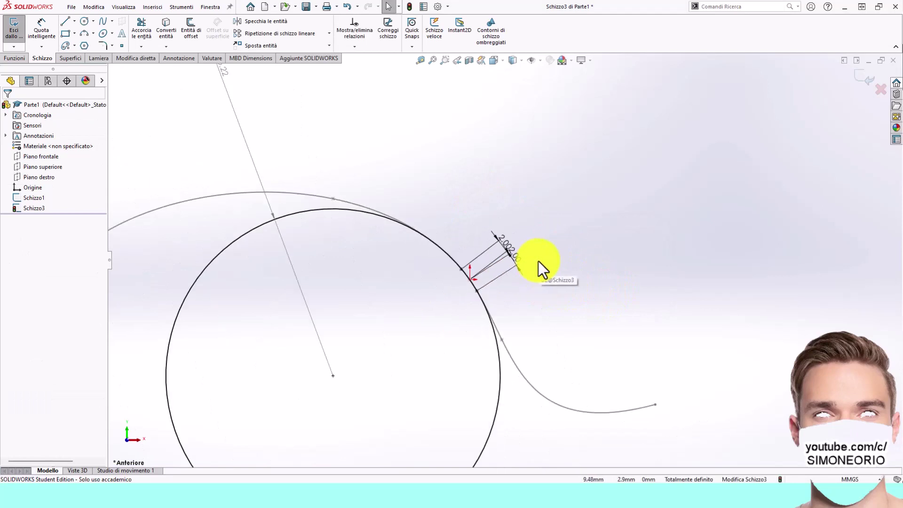
double_click(515, 260)
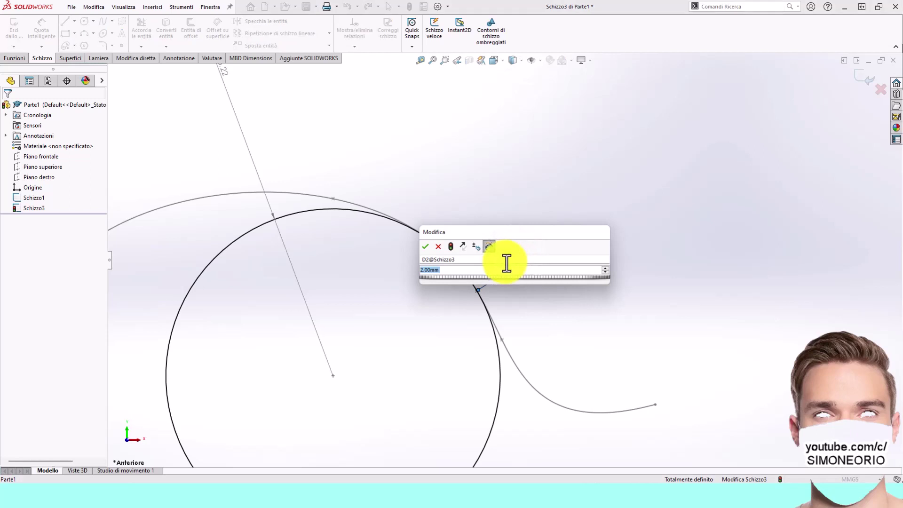
type("1")
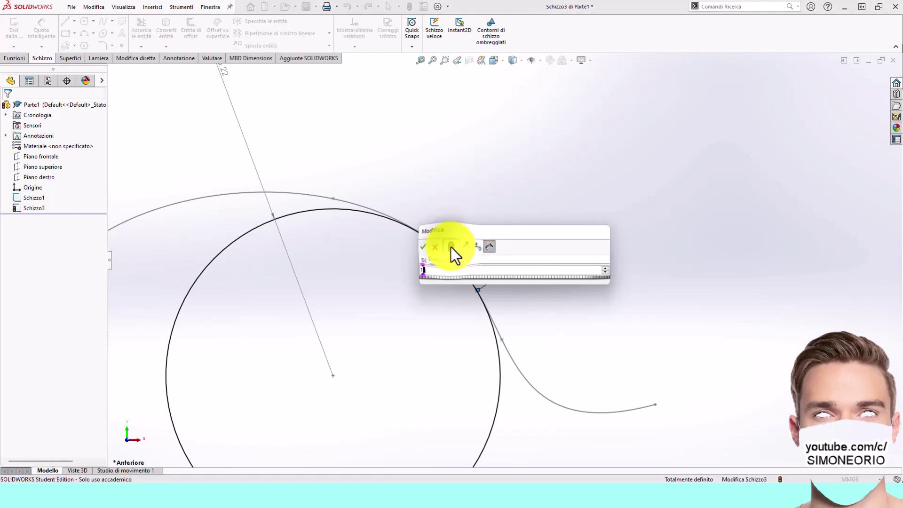
left_click(424, 246)
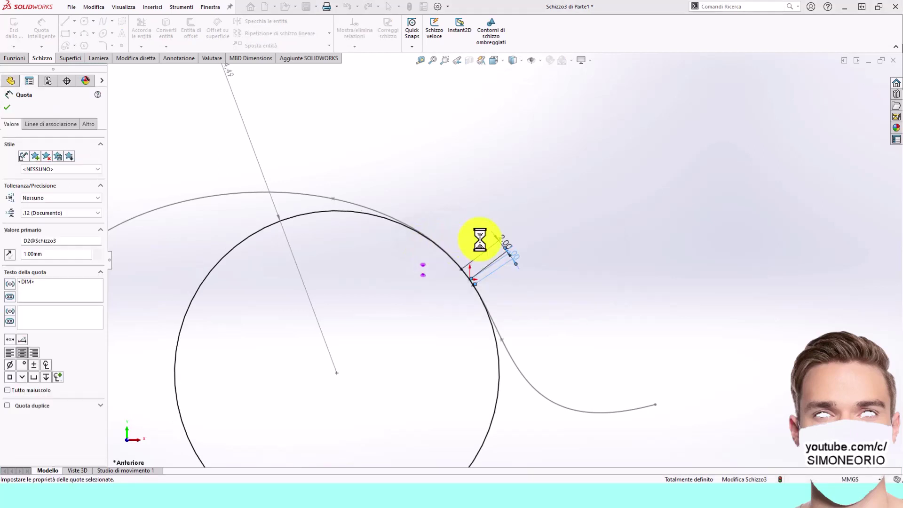
scroll(480, 239, "down", 3)
double_click(550, 246)
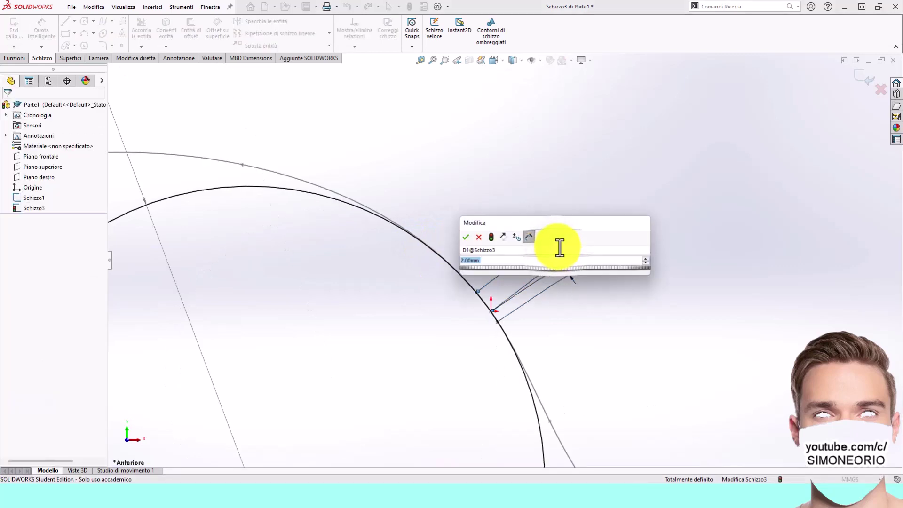
type("1")
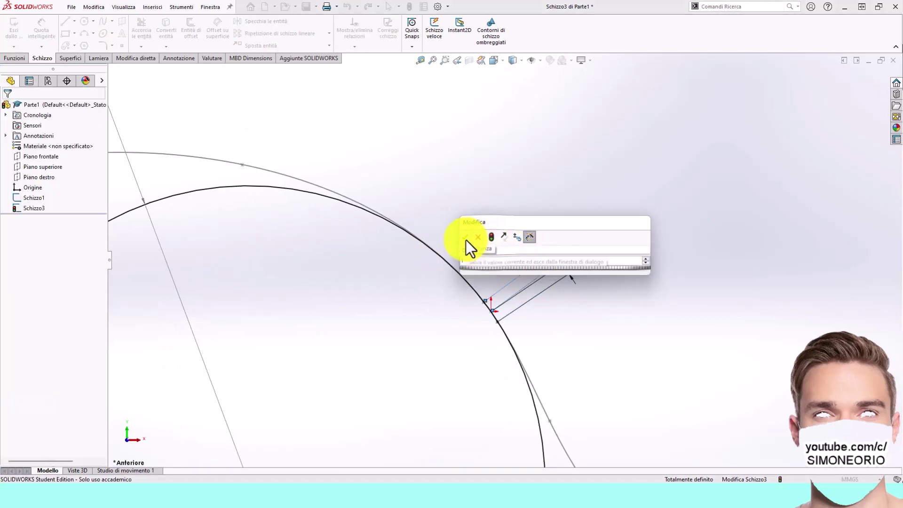
left_click(466, 239)
key("Escape")
scroll(454, 201, "up", 3)
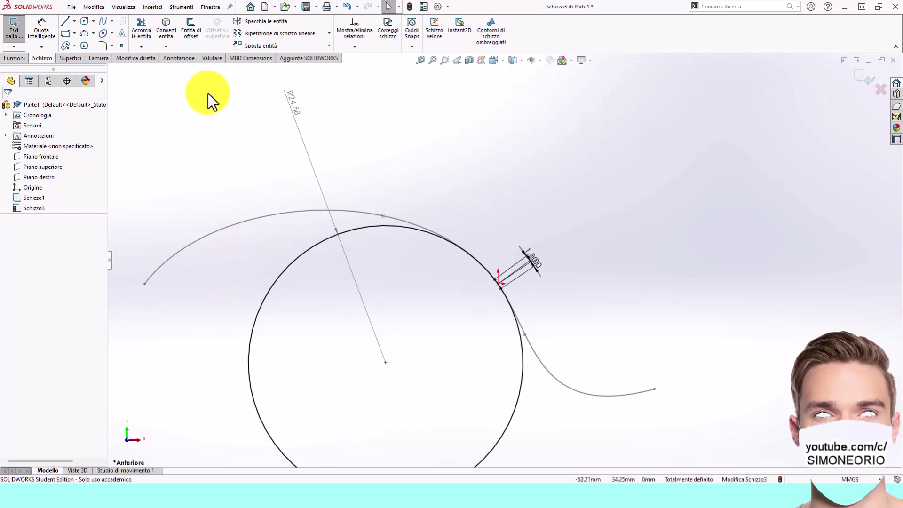
Set both tangent-point distance dimensions to 0.10 mm
left_click(217, 61)
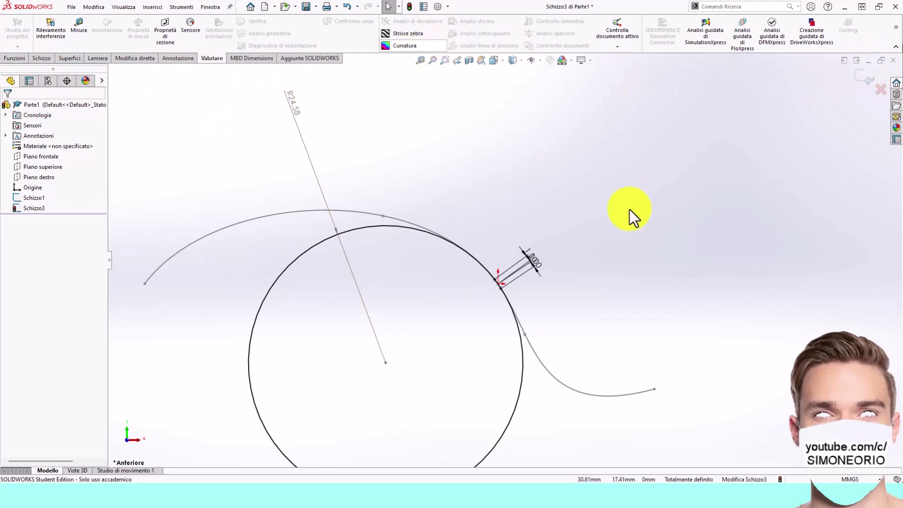
scroll(580, 247, "down", 5)
scroll(472, 275, "up", 1)
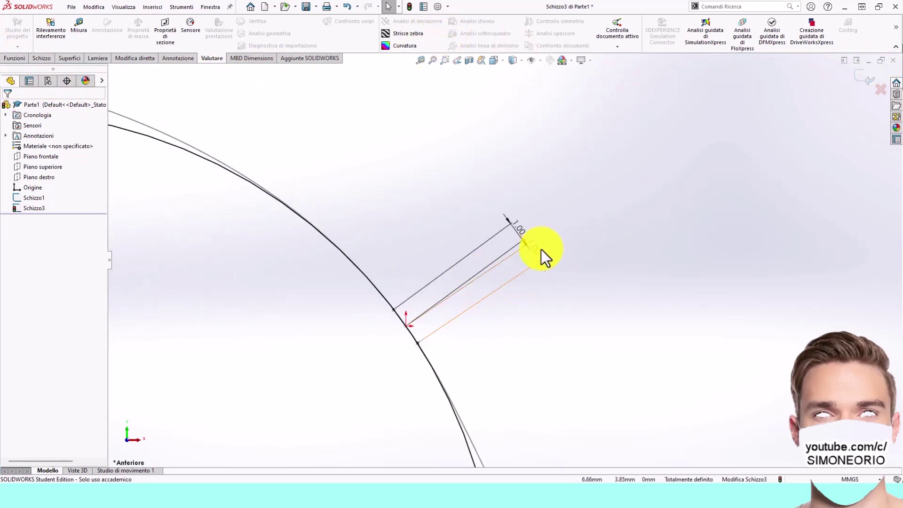
double_click(540, 249)
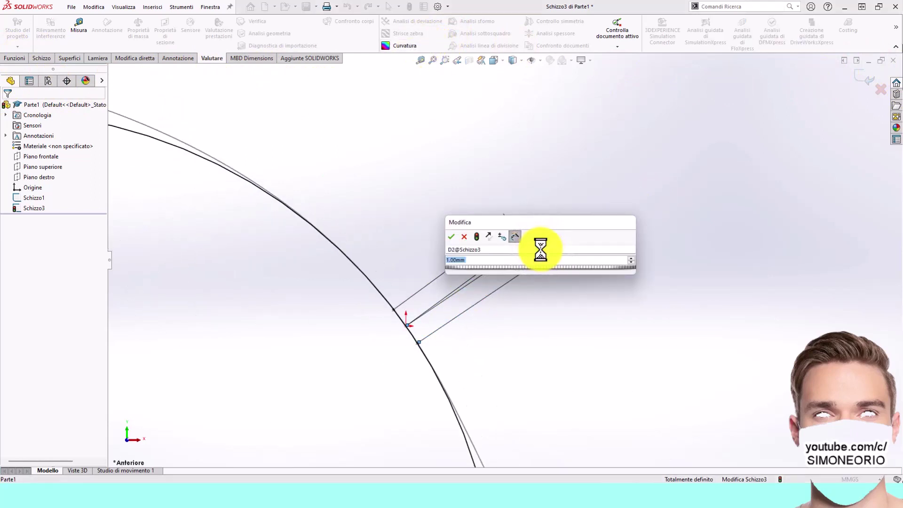
type("0.1")
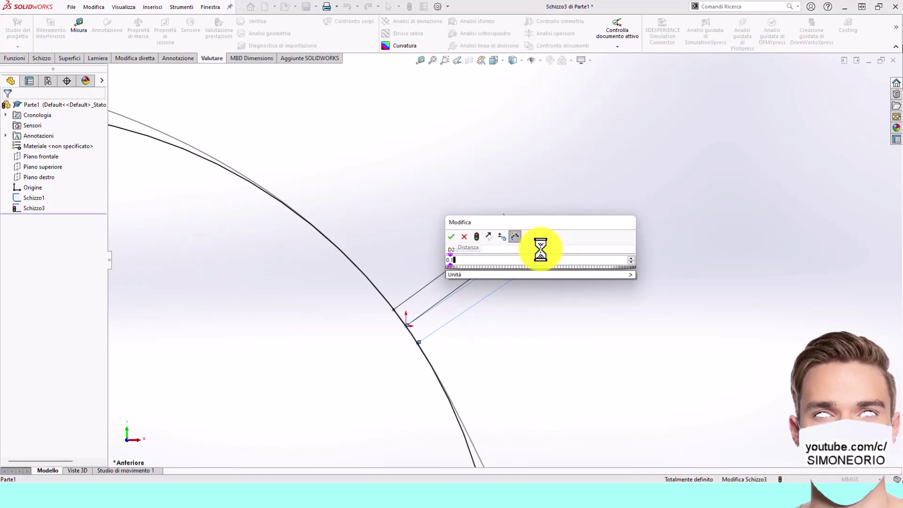
key("Return")
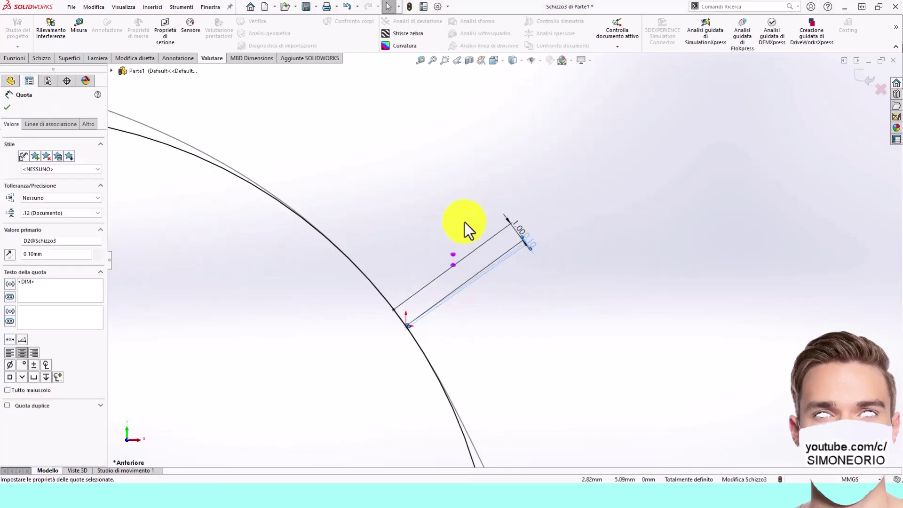
left_click(517, 228)
left_click(516, 228)
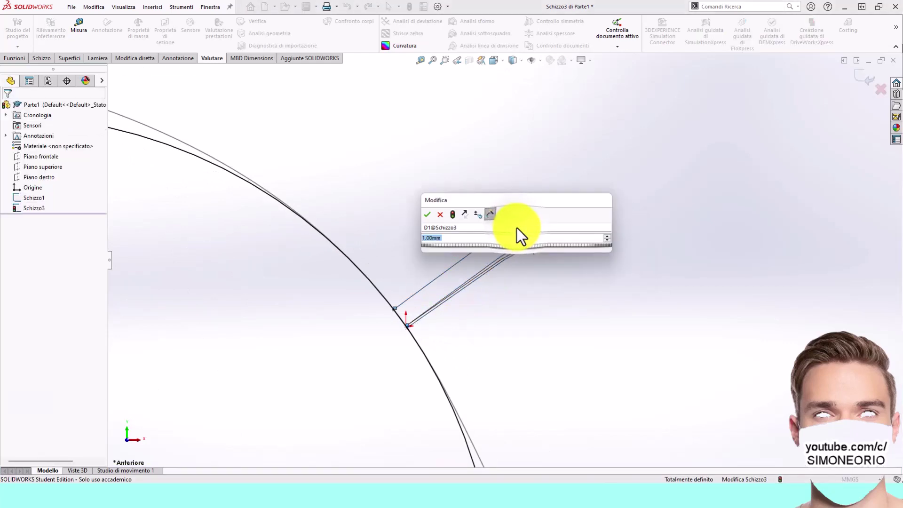
type("0.1")
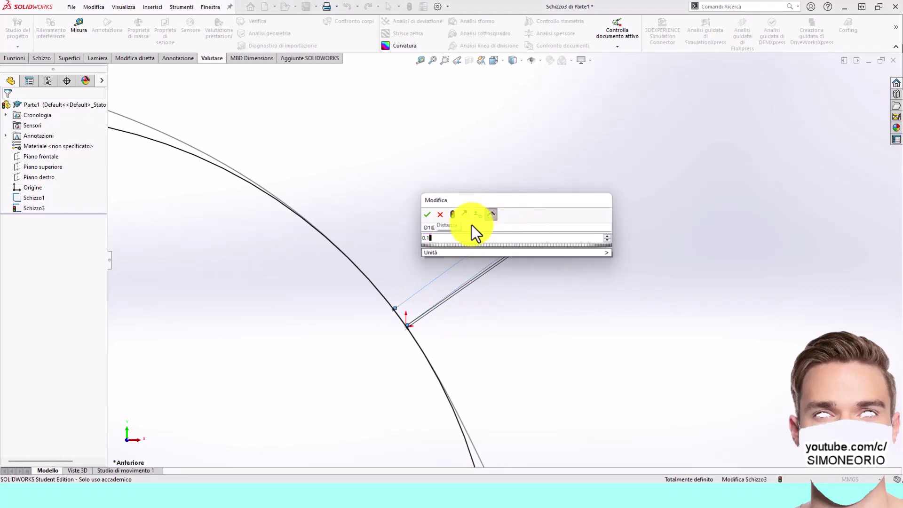
left_click(425, 212)
Fit the sketch in view and add an R24.04 radius dimension to the circle
key("f")
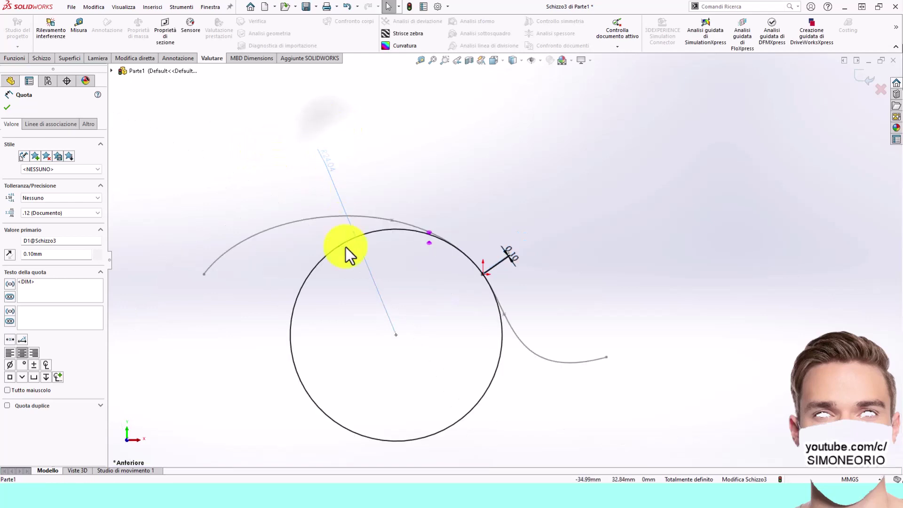
left_click(357, 331)
scroll(516, 260, "up", 5)
scroll(505, 256, "up", 8)
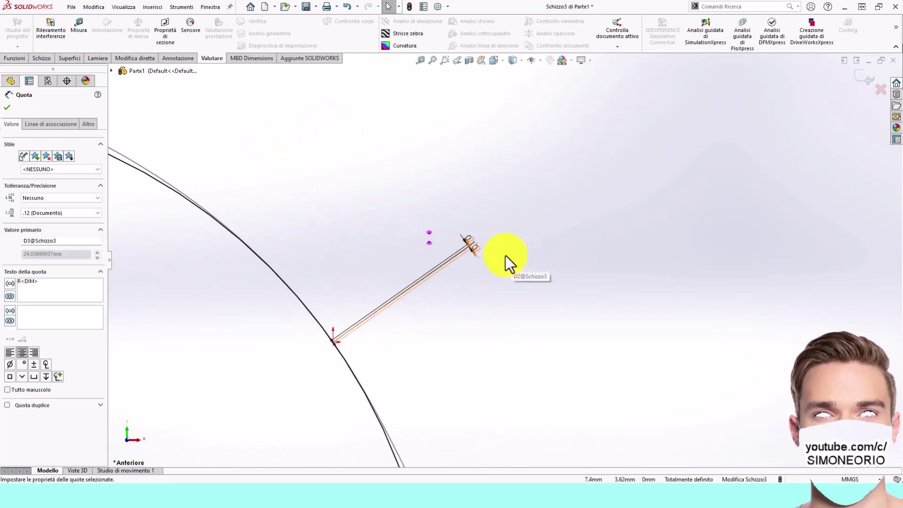
Change the D2 tangent-point distance to 0.01 mm
double_click(450, 183)
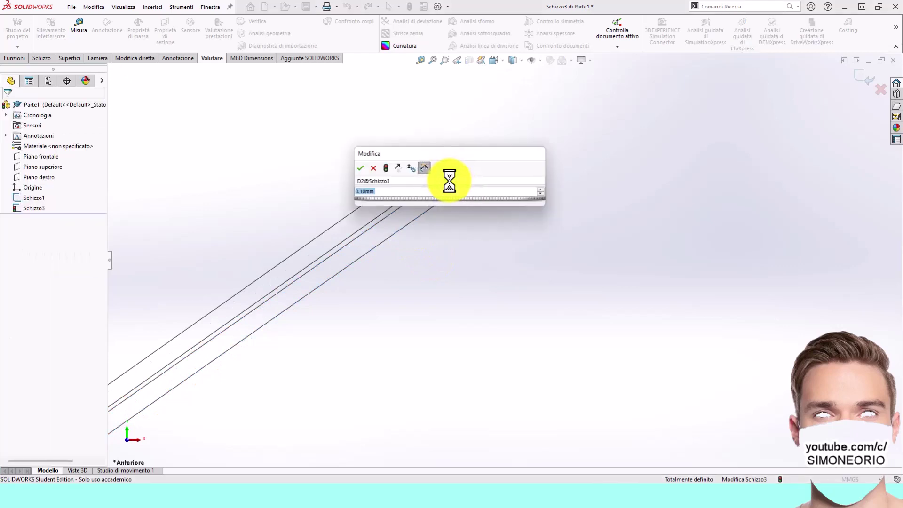
type("0.01")
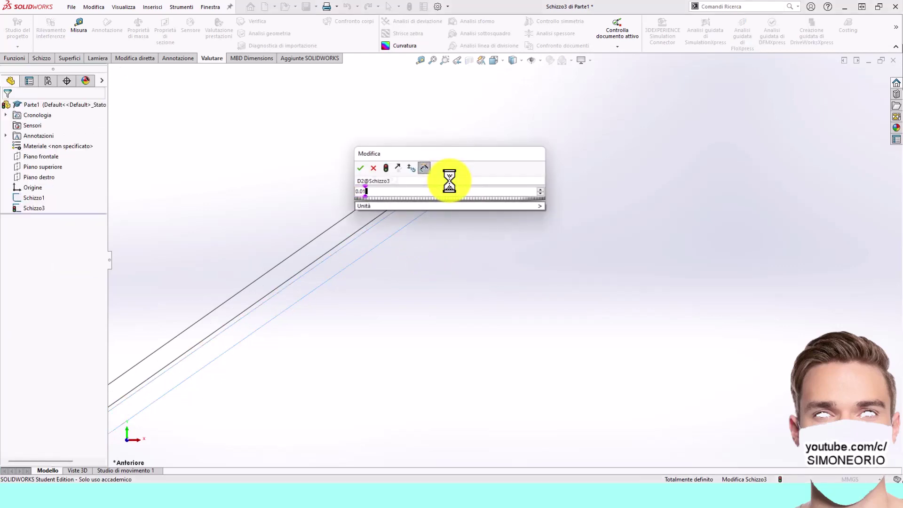
left_click(362, 168)
scroll(405, 284, "up", 6)
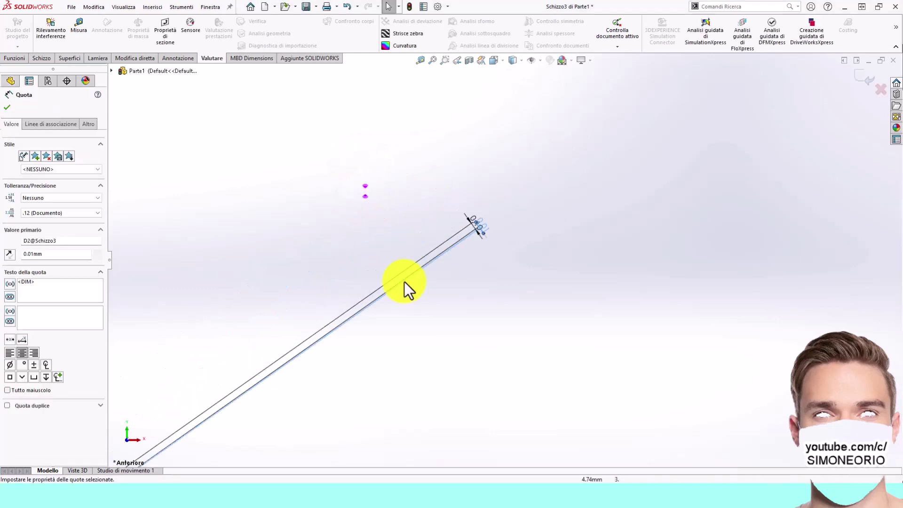
scroll(394, 285, "up", 3)
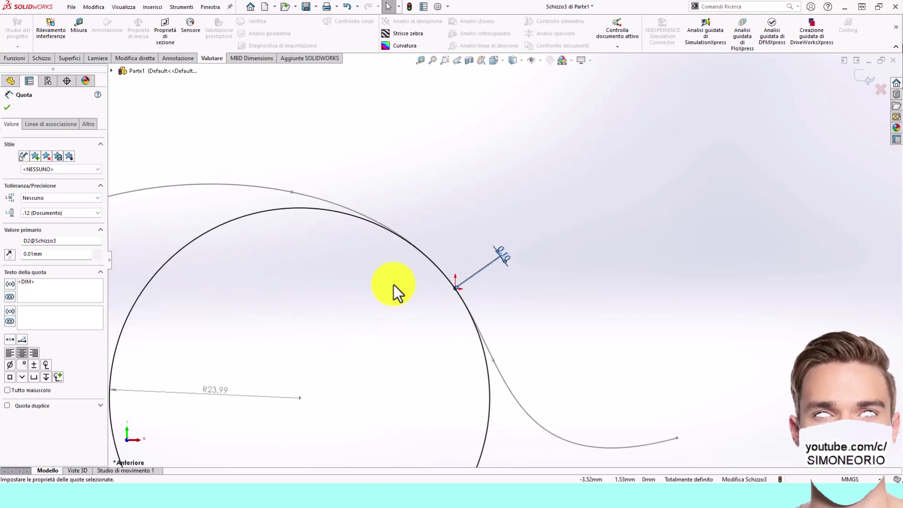
scroll(490, 260, "down", 5)
scroll(509, 275, "down", 8)
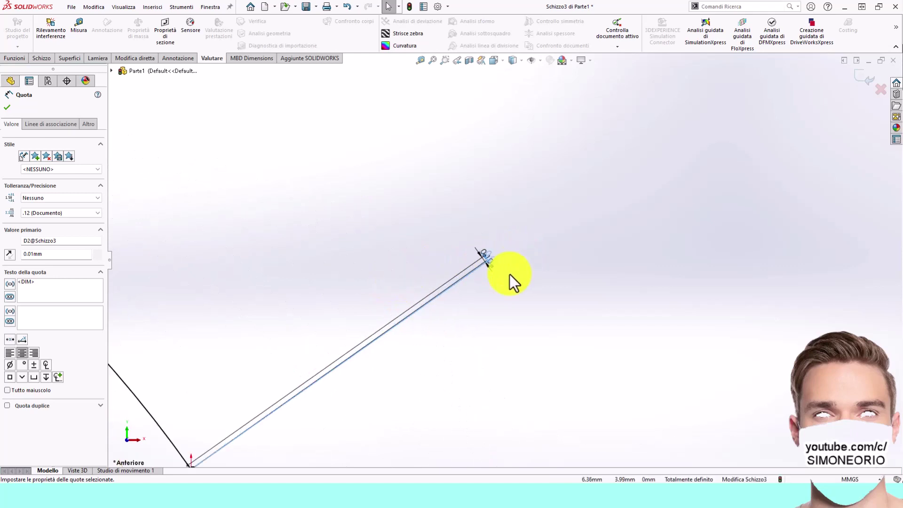
Change the D1 tangent-point distance to 0.01 mm, tightening the circle to R23.98
double_click(548, 270)
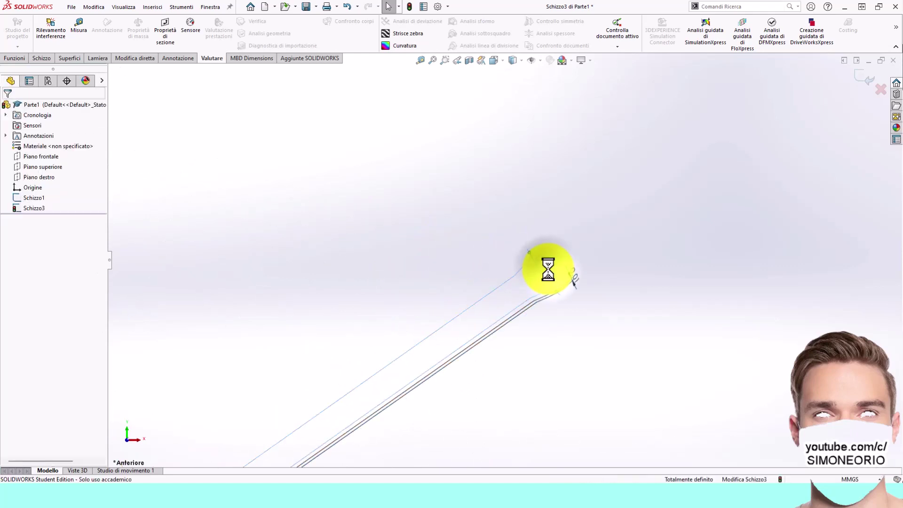
type("0.01")
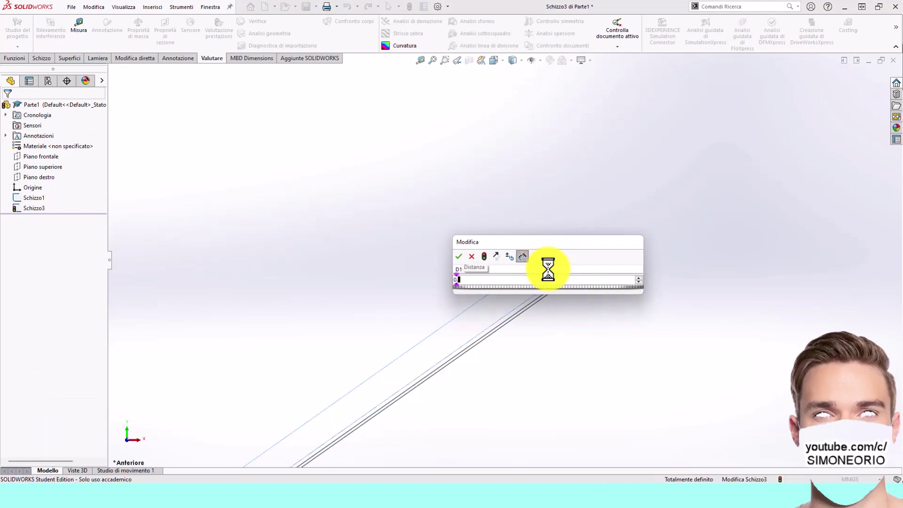
left_click(483, 256)
left_click(459, 256)
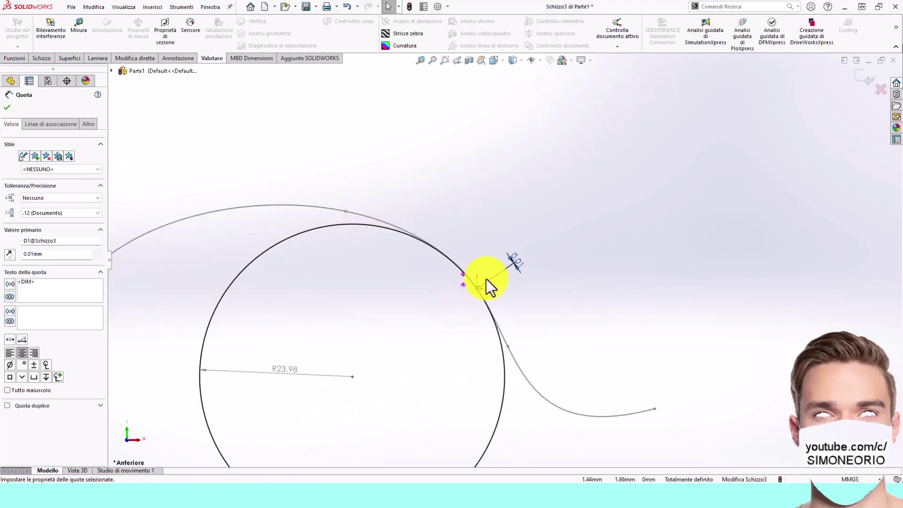
Change the D2 tangent-point distance to 0.001 mm
scroll(486, 278, "down", 6)
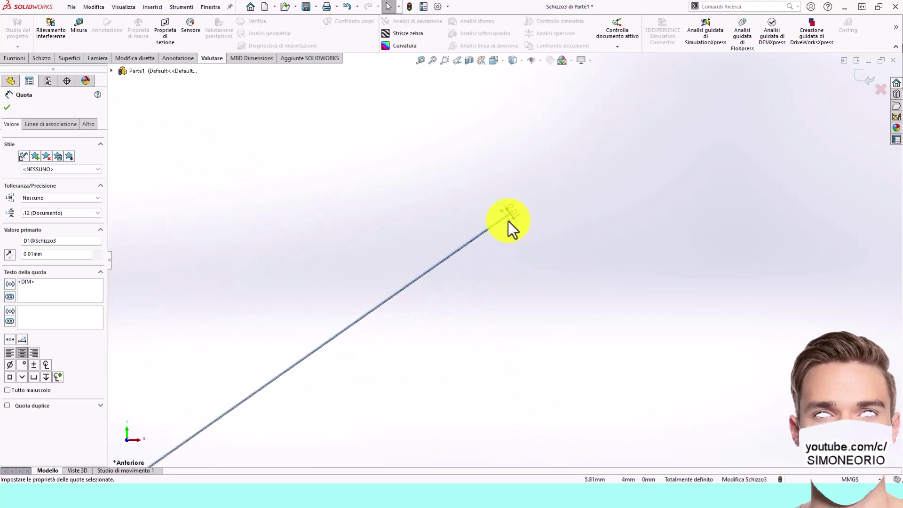
scroll(507, 222, "down", 5)
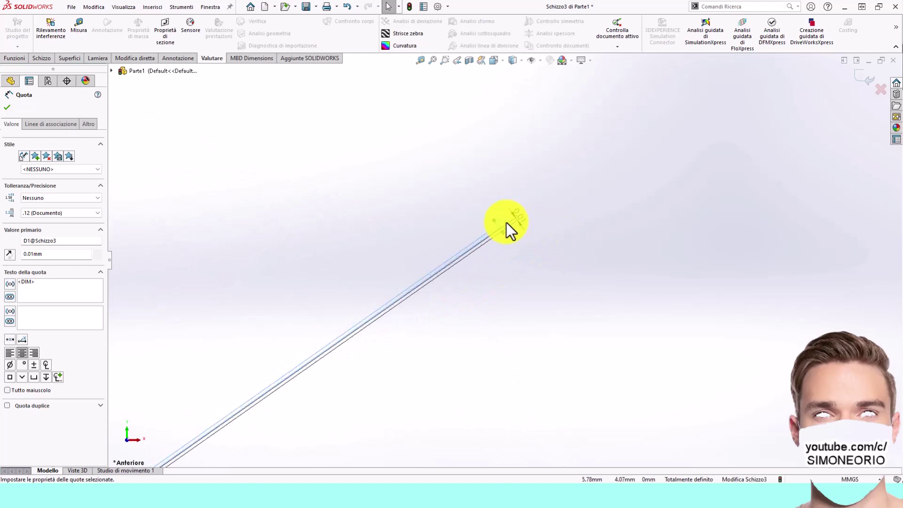
left_click(518, 318)
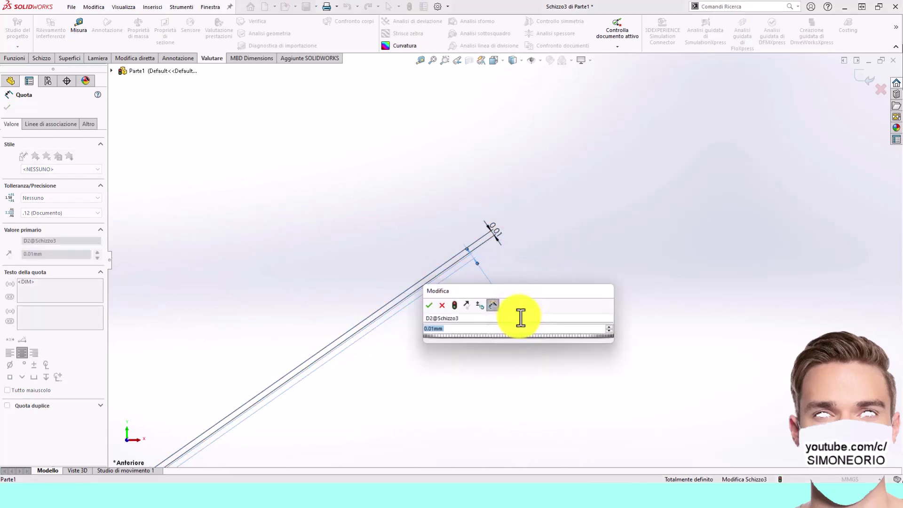
type("0")
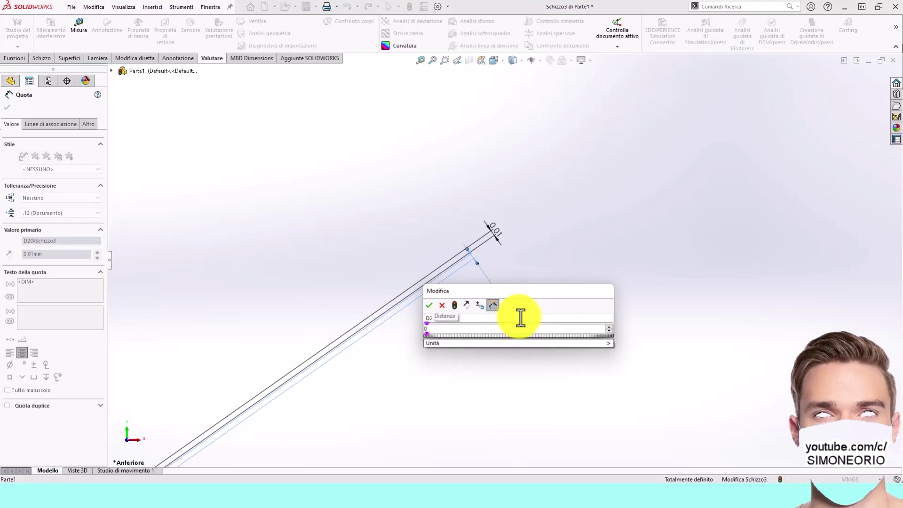
type(",001")
left_click(457, 305)
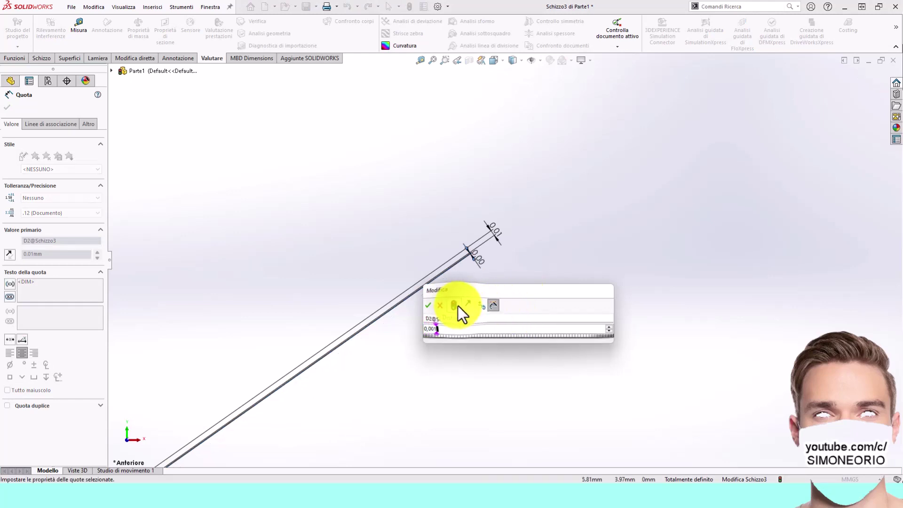
left_click(429, 306)
left_click(426, 323)
Pan to D1 and change it to 0.001 mm, leaving the circle at R23.98
scroll(416, 328, "up", 5)
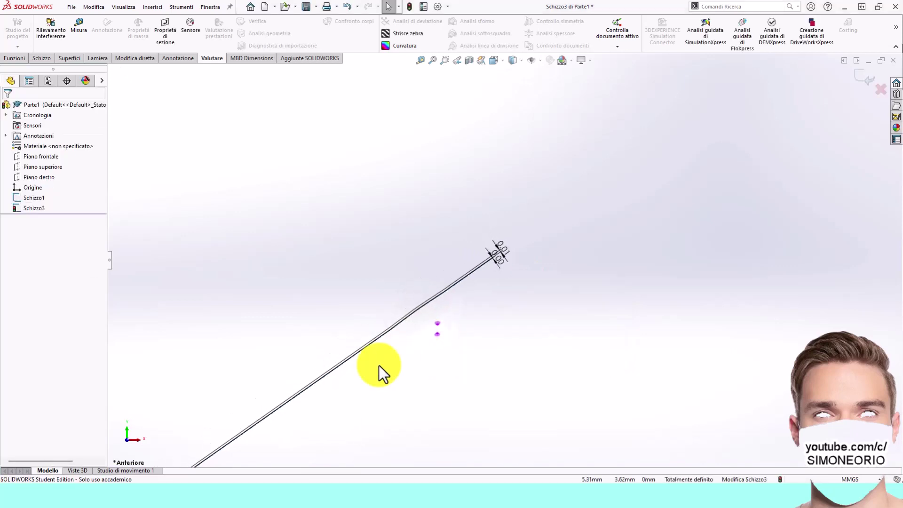
scroll(352, 389, "up", 4)
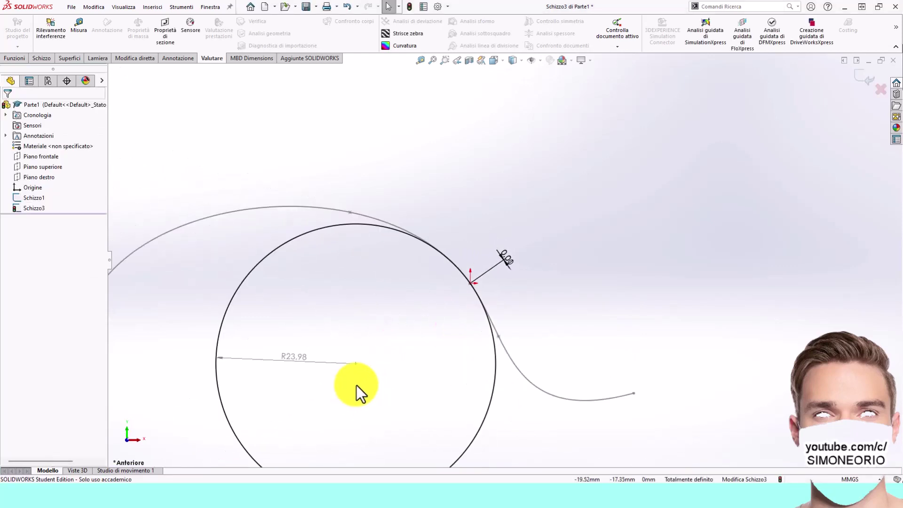
scroll(458, 270, "down", 2)
scroll(458, 270, "down", 2)
scroll(559, 244, "down", 2)
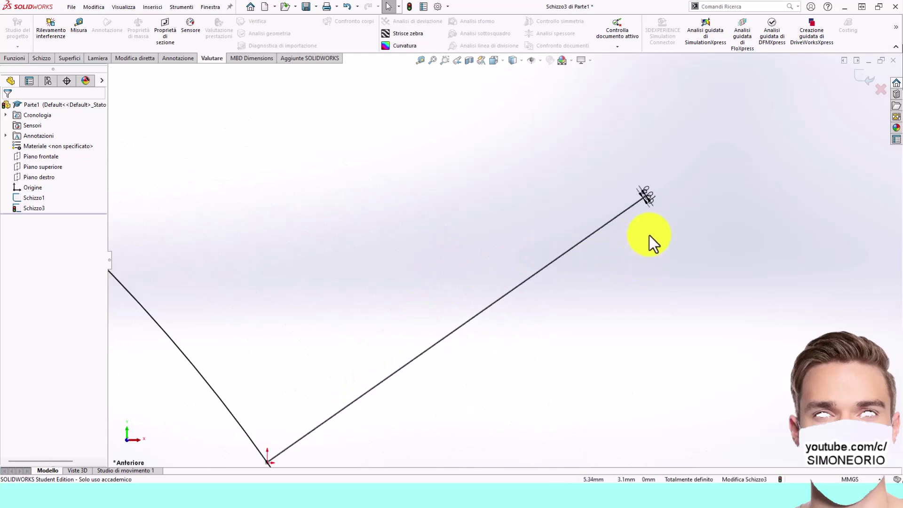
scroll(651, 238, "down", 2)
scroll(651, 187, "down", 2)
middle_click_drag(137, 298, 292, 307, "ctrl")
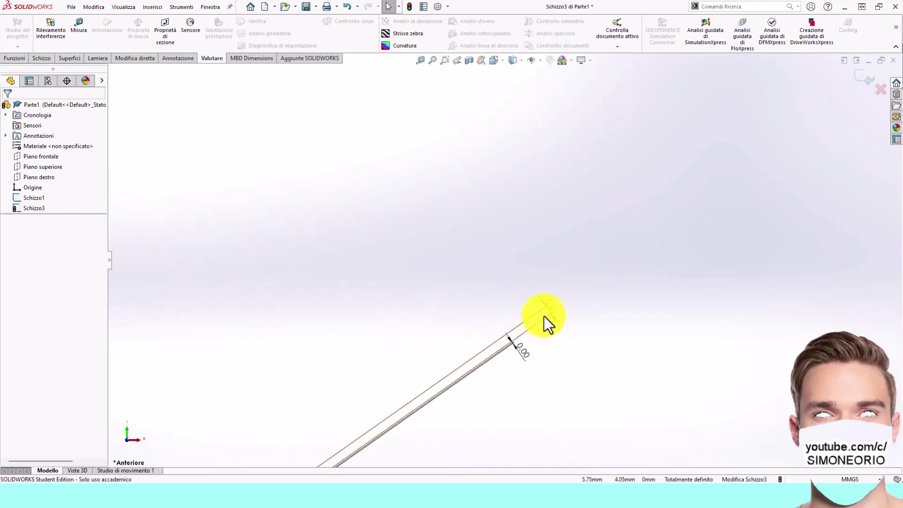
double_click(553, 308)
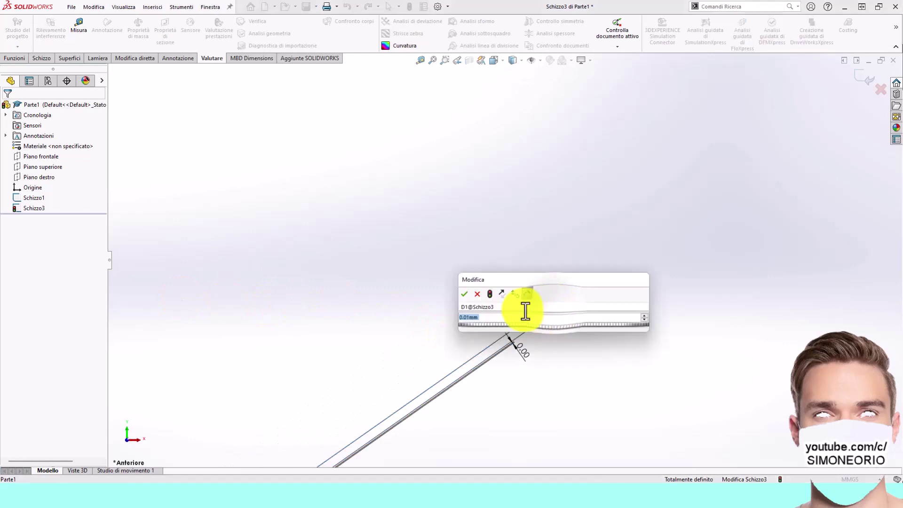
right_click(467, 314)
mouse_move(517, 332)
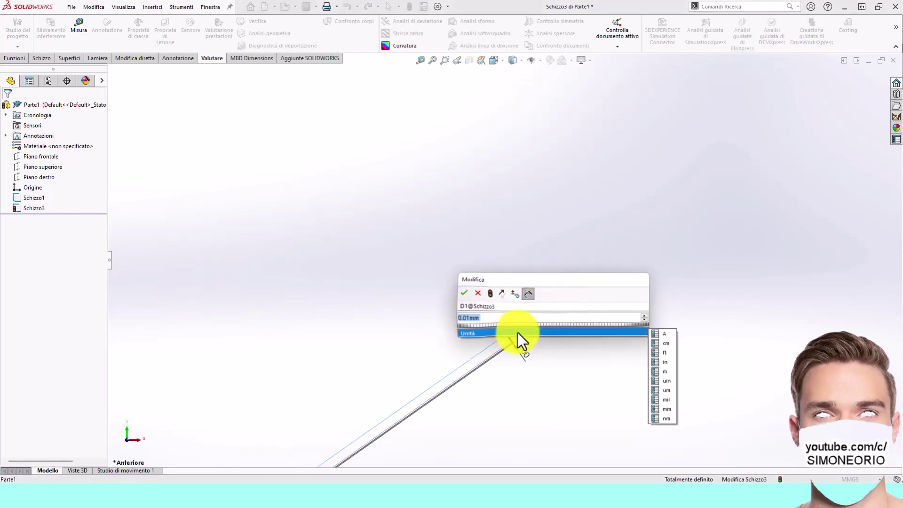
left_click(467, 318)
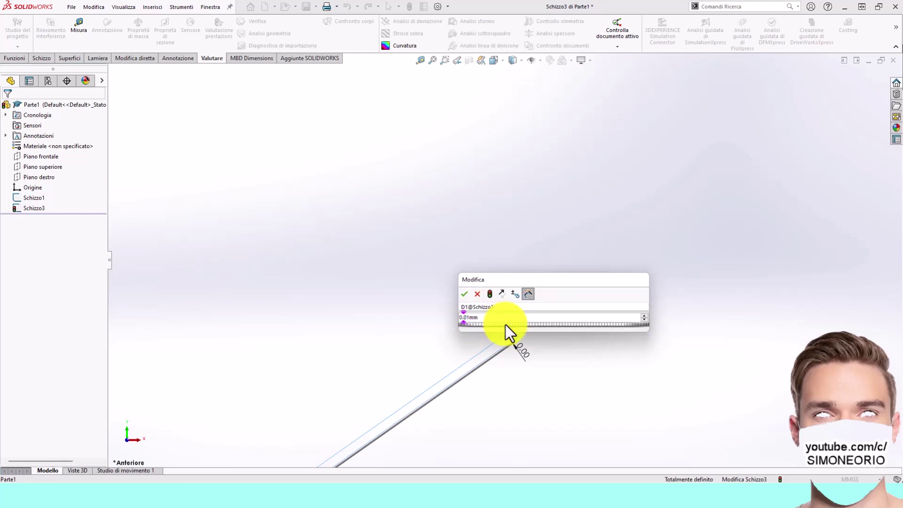
type("0")
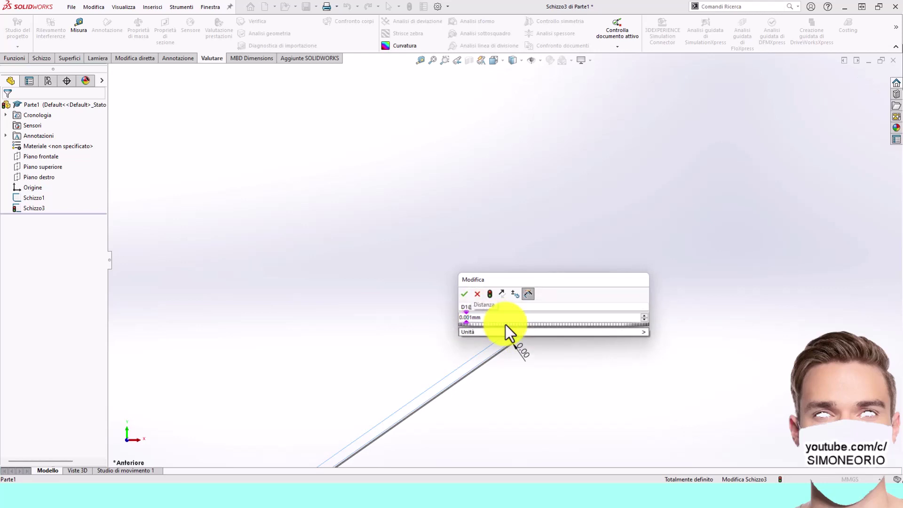
left_click(466, 293)
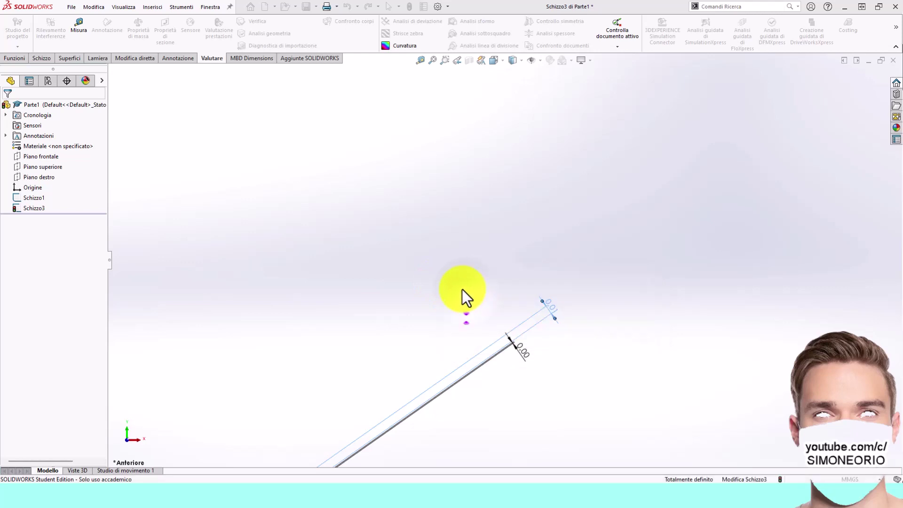
key("Escape")
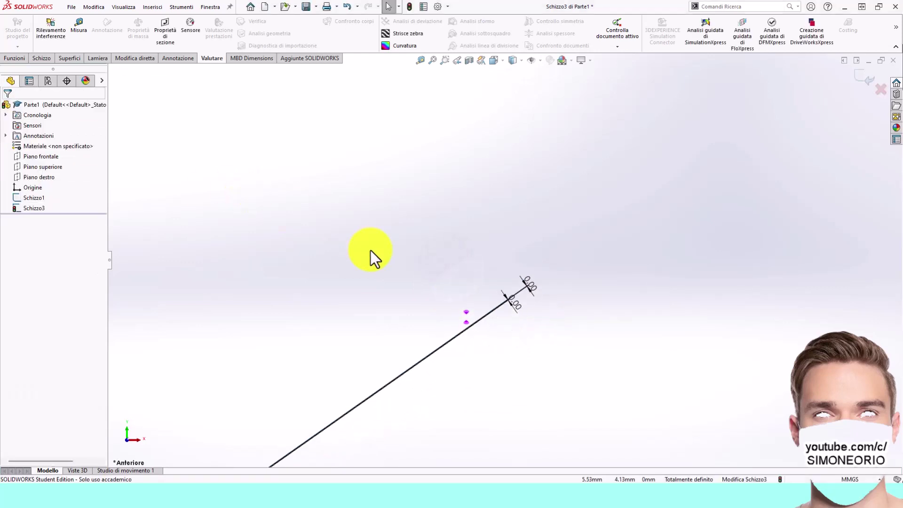
scroll(349, 255, "up", 10)
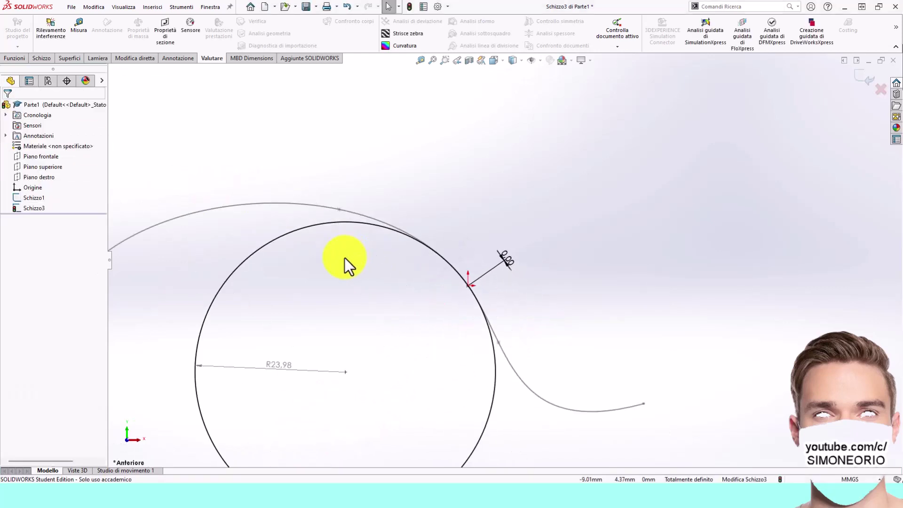
scroll(302, 342, "up", 1)
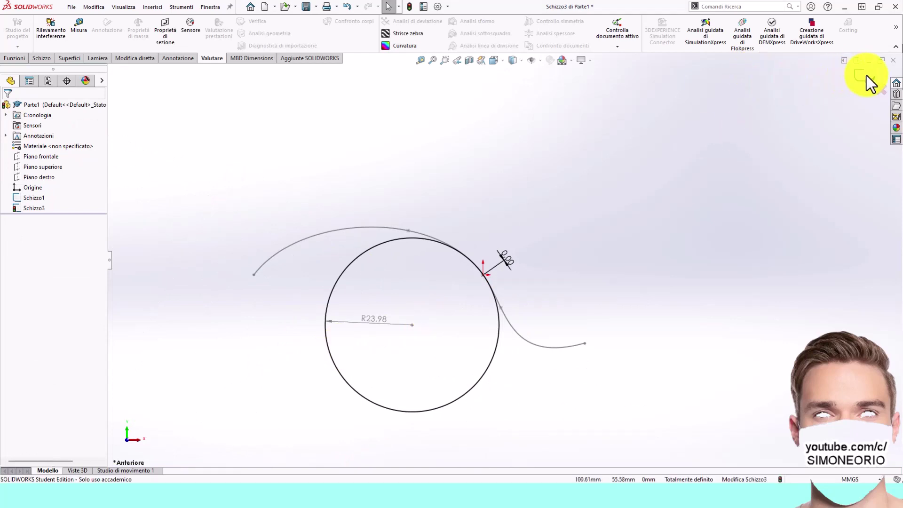
Change the D2 tangent-point distance to 0.0001 mm
left_click(389, 323)
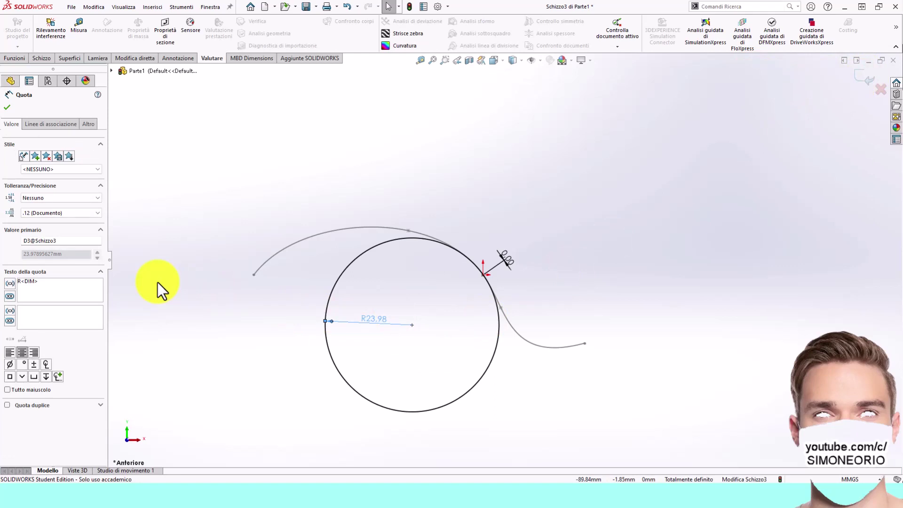
scroll(564, 268, "down", 2)
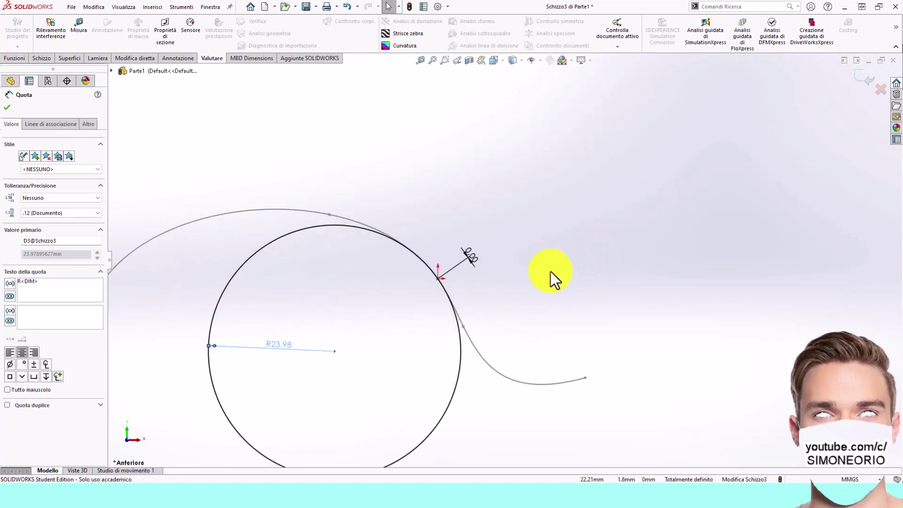
left_click(470, 261)
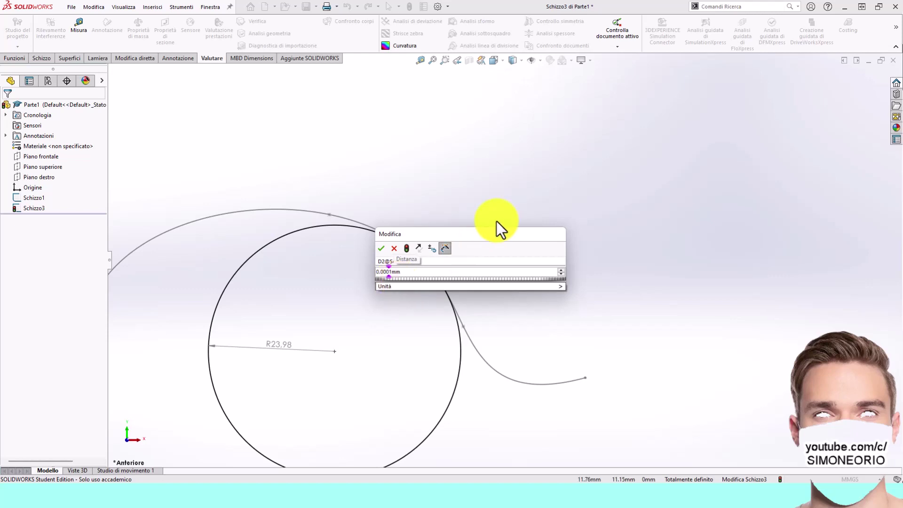
left_click(382, 247)
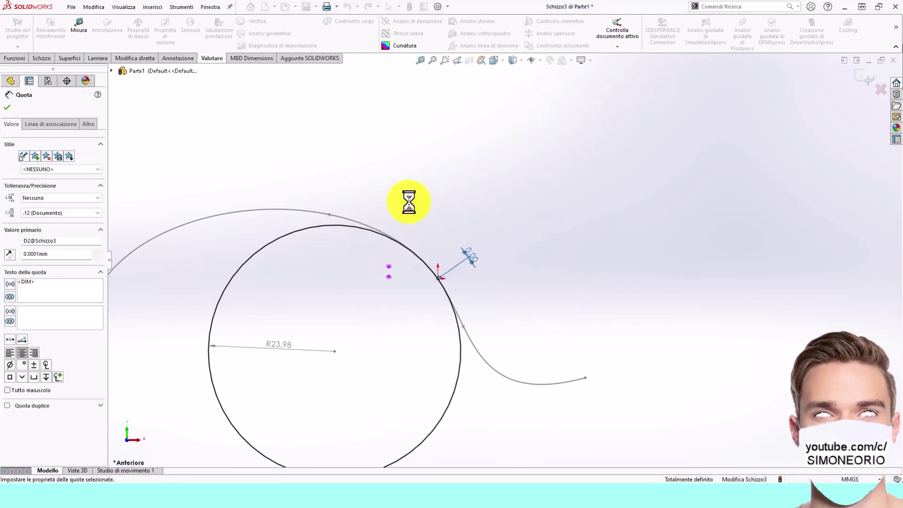
left_click(448, 238)
Change the D1 tangent-point distance from 0.001 mm to 0.0001 mm
scroll(467, 277, "down", 8)
scroll(518, 238, "down", 5)
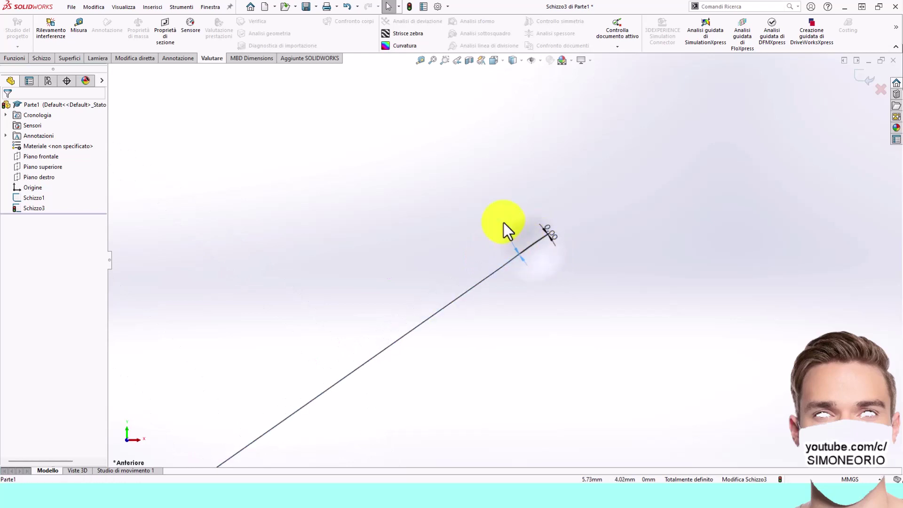
left_click(504, 222)
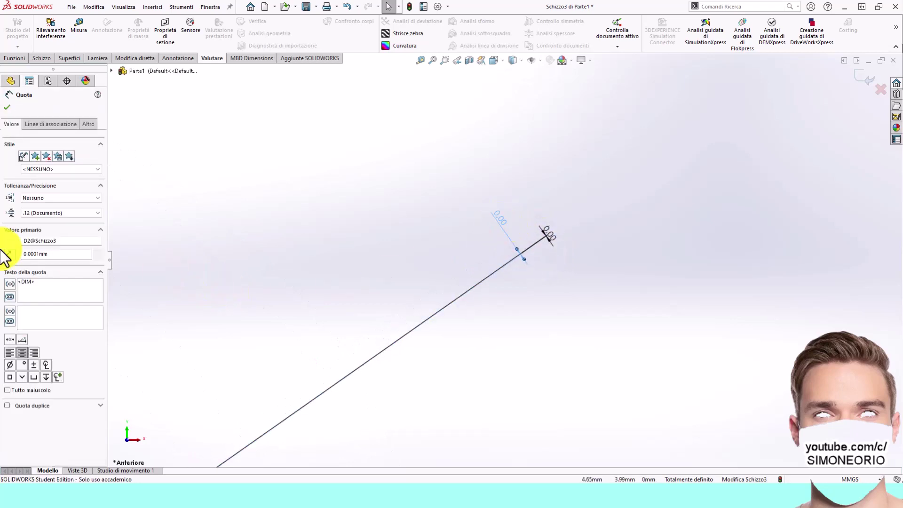
key("Escape")
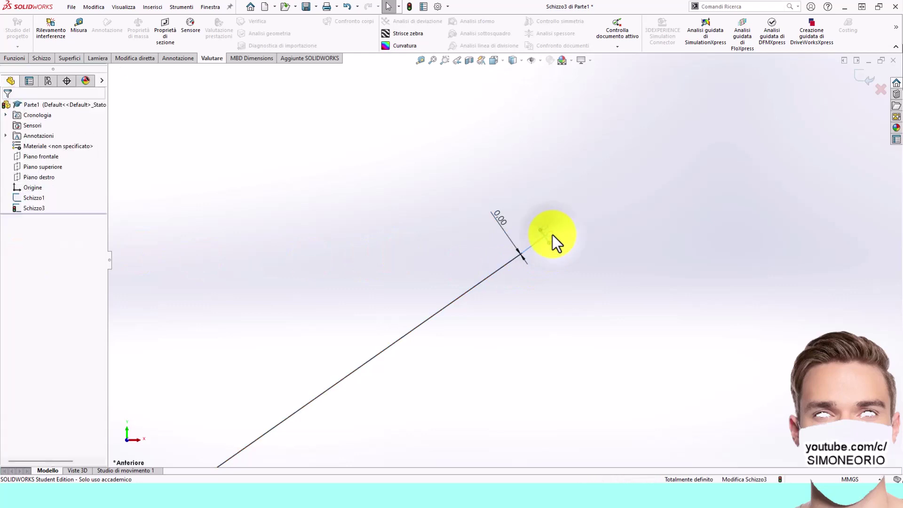
double_click(549, 236)
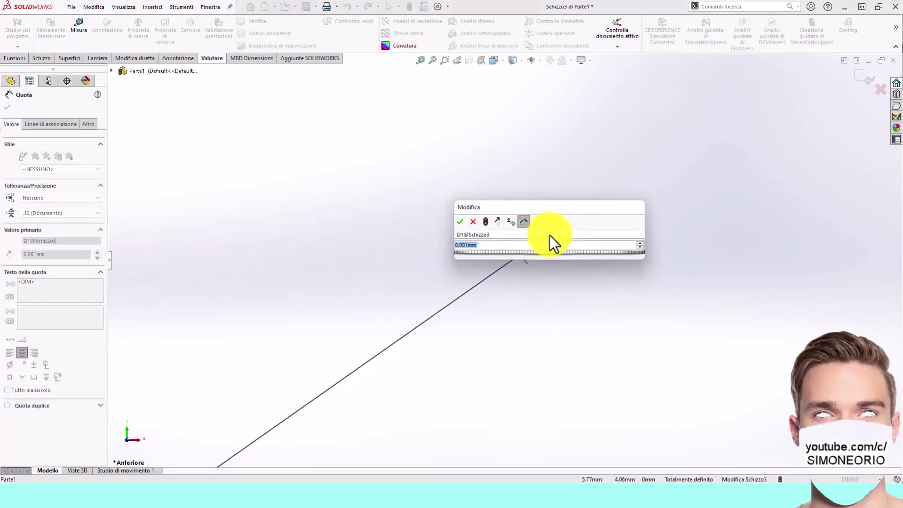
left_click(465, 246)
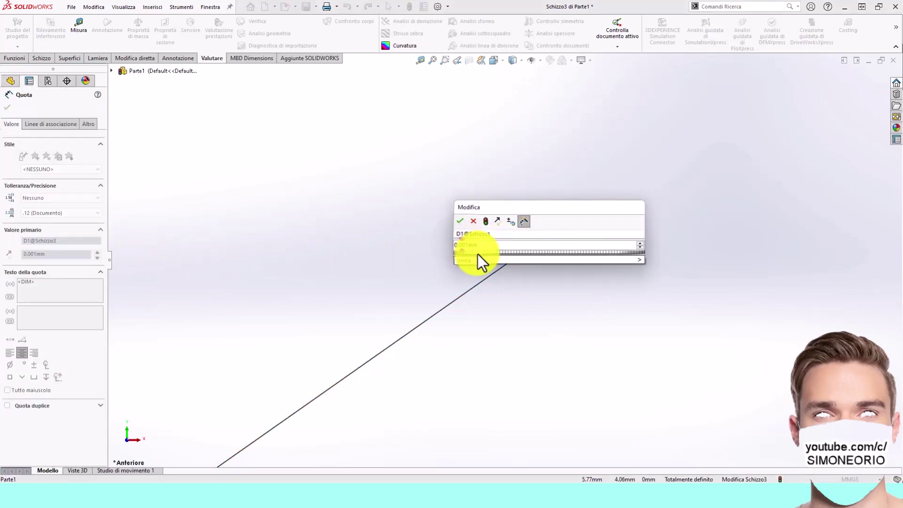
type("0")
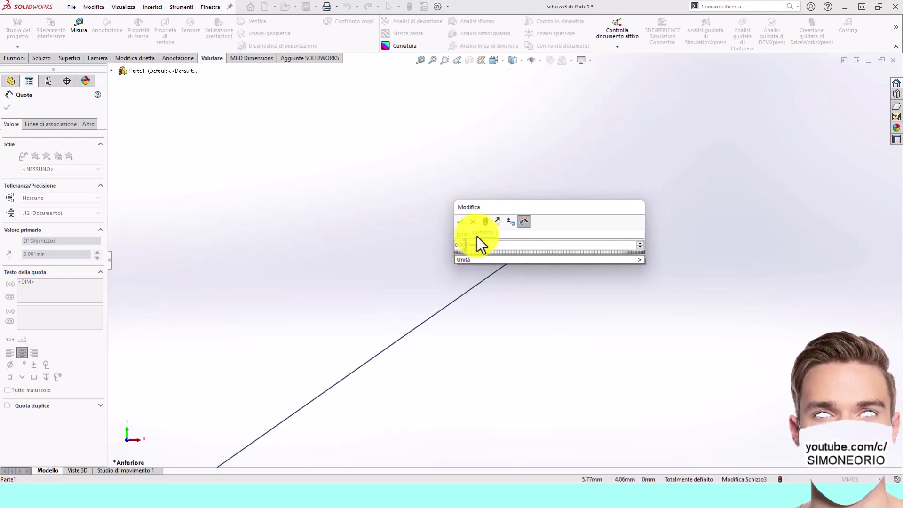
left_click(460, 221)
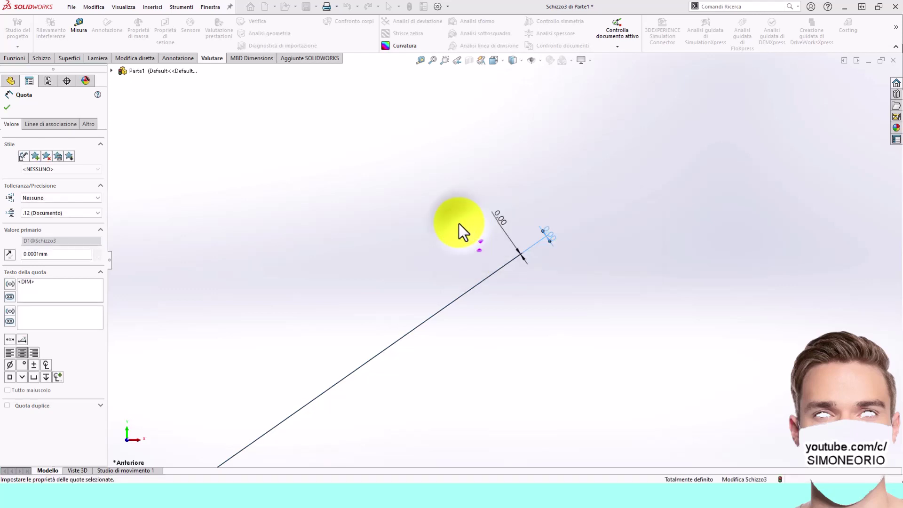
left_click(460, 225)
Select the R23.98 radius dimension to reveal its exact value, 23.97742492 mm
scroll(256, 403, "up", 5)
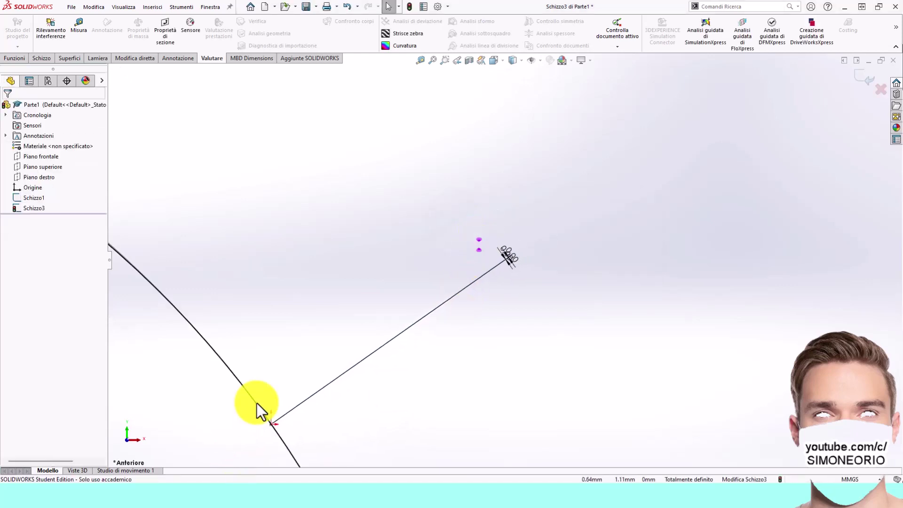
left_click(317, 349)
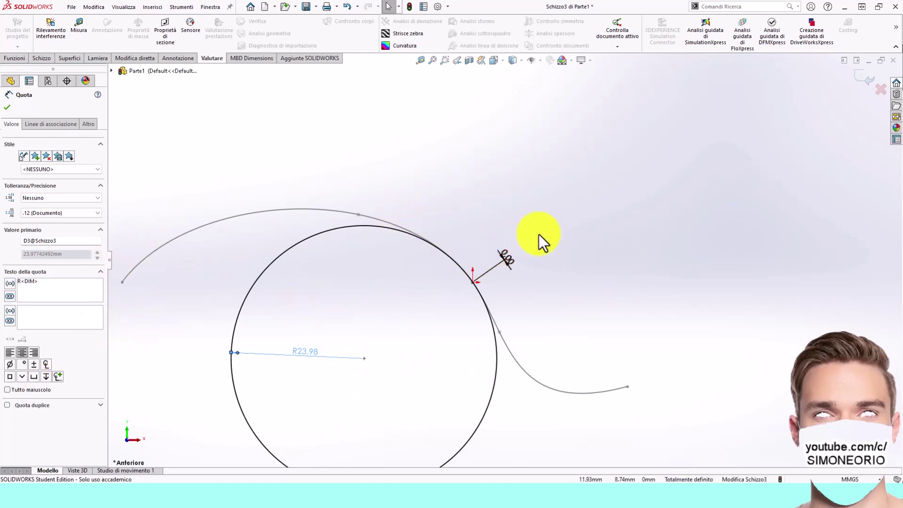
scroll(534, 242, "down", 3)
scroll(535, 242, "down", 5)
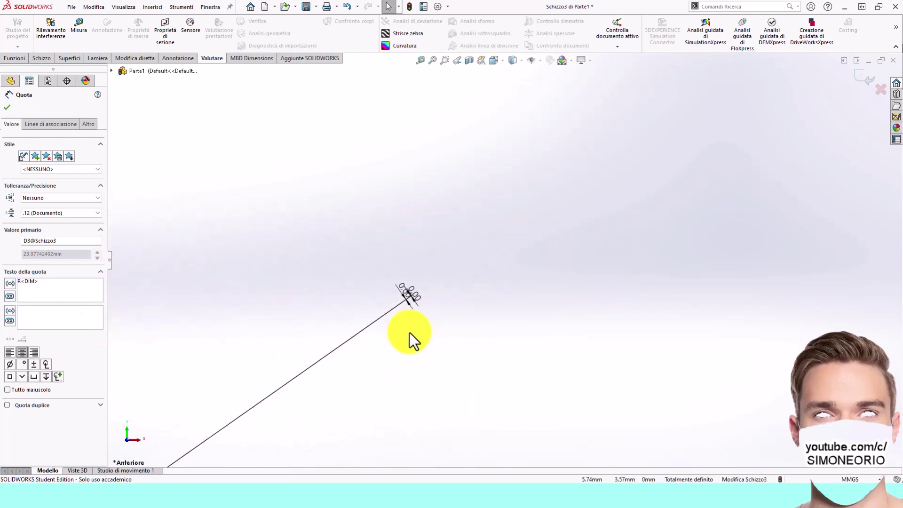
Change D2 to 0.00001 mm, shrinking the circle to R23.96 and over-defining Schizzo3
scroll(395, 301, "down", 2)
scroll(414, 315, "down", 2)
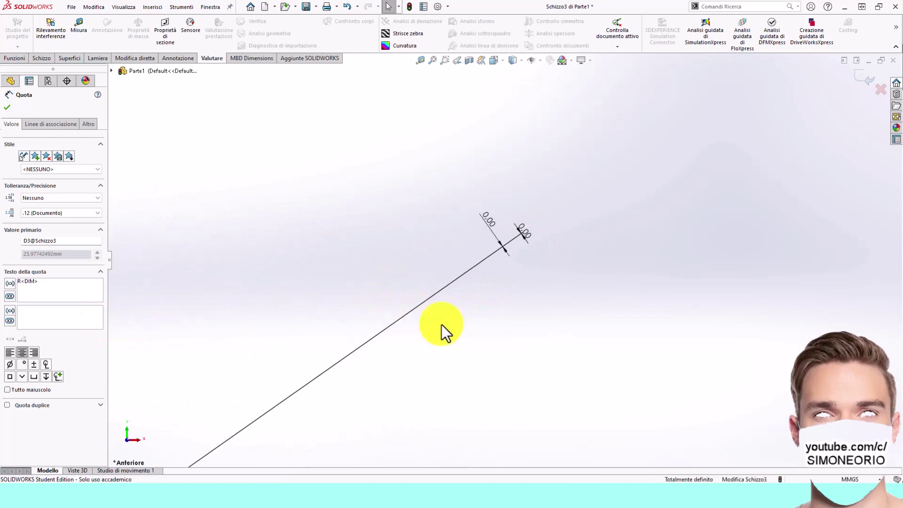
double_click(492, 219)
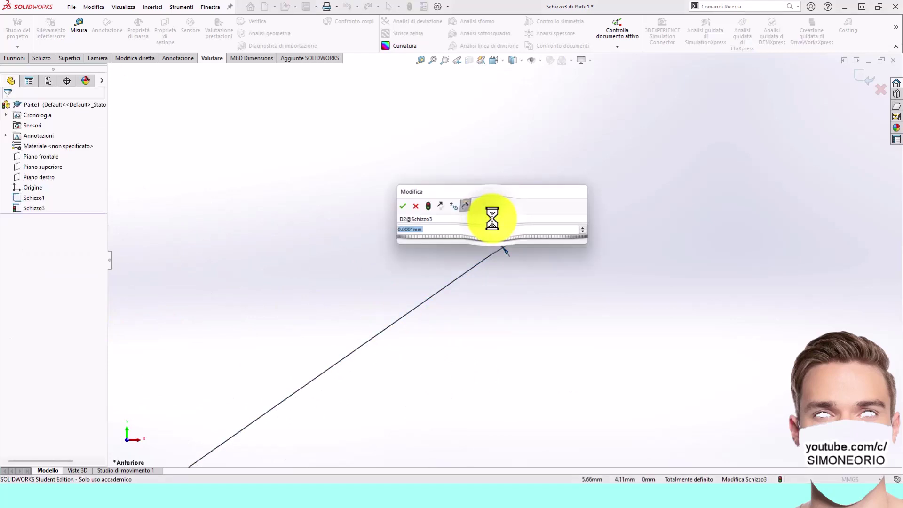
right_click(414, 229)
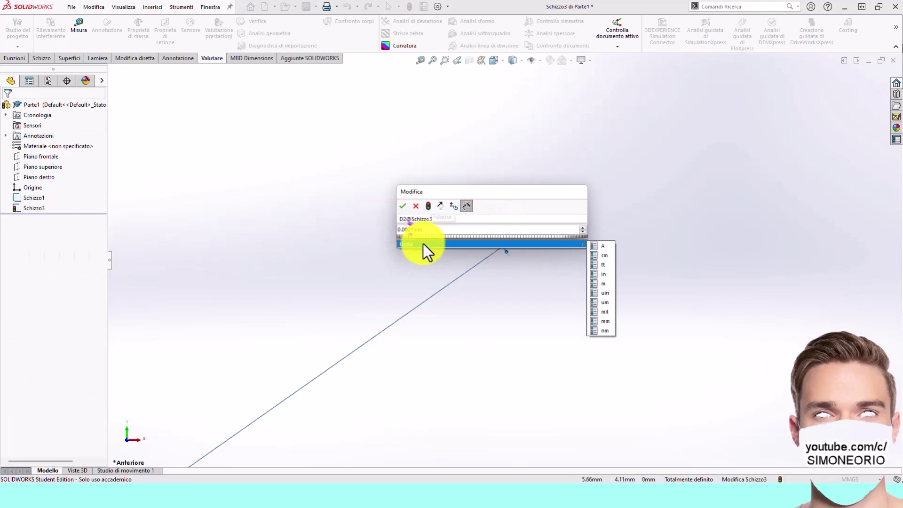
left_click(433, 209)
left_click(403, 206)
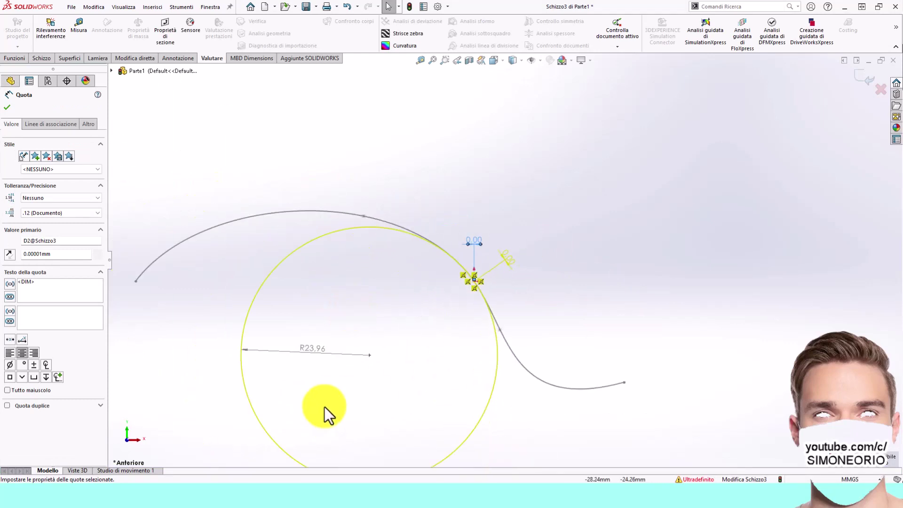
Inspect the properties of the D1 and D2 tangent-point dimensions
scroll(535, 247, "up", 3)
scroll(531, 249, "down", 3)
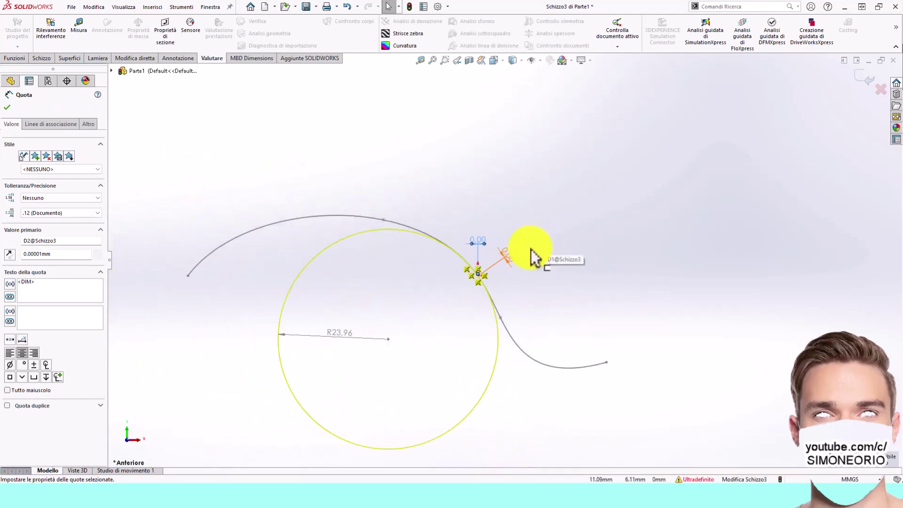
left_click(502, 258)
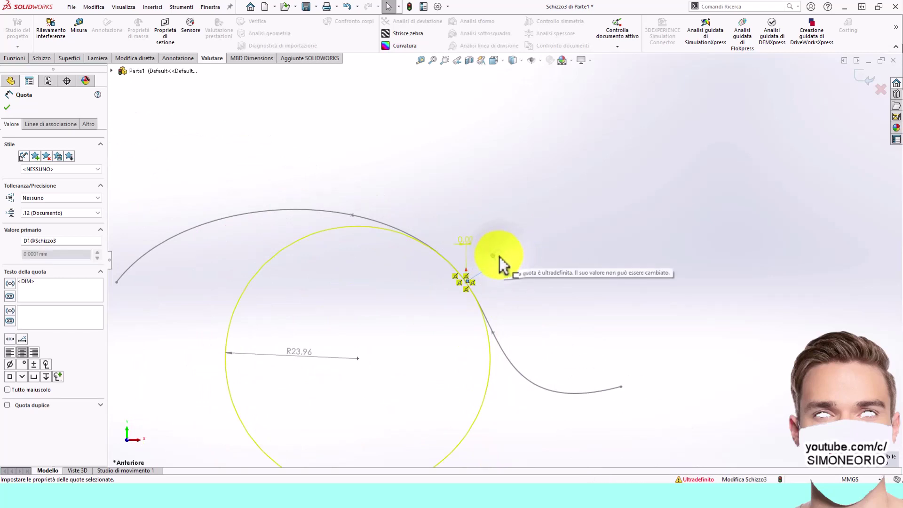
left_click(469, 244)
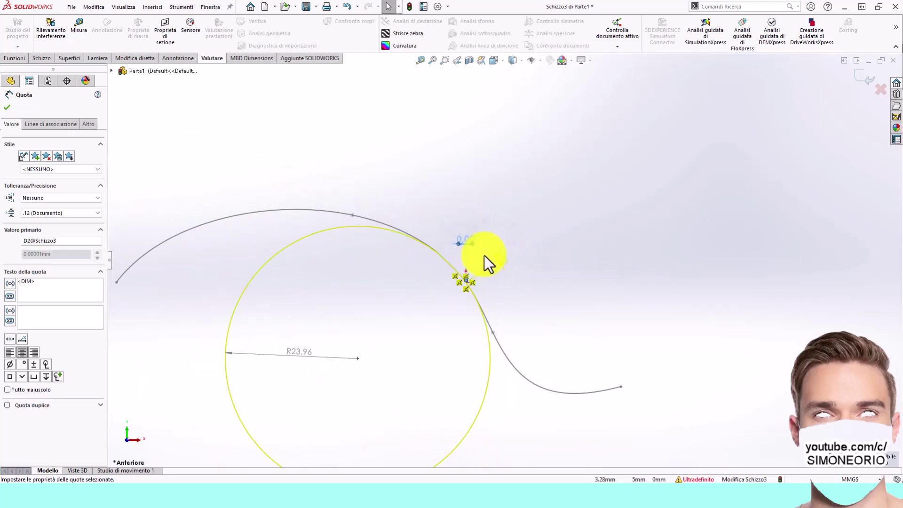
scroll(503, 251, "down", 2)
left_click(482, 296)
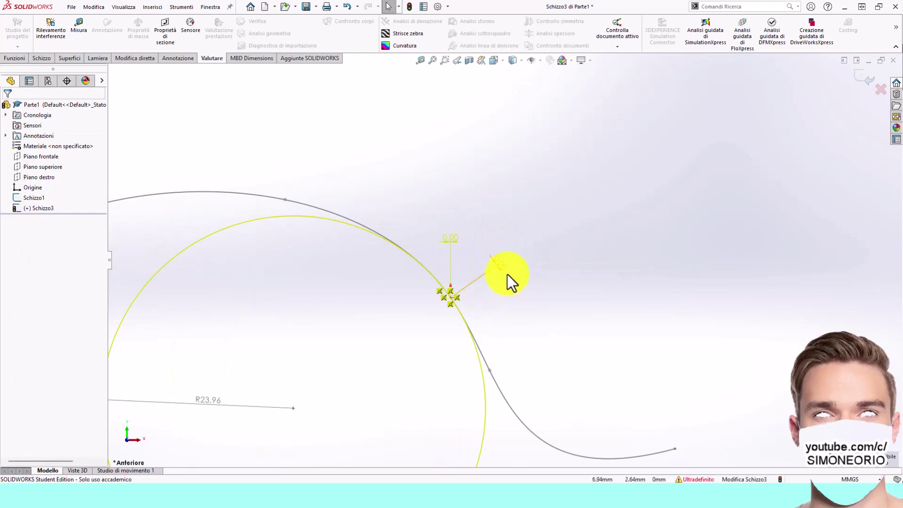
left_click(500, 263)
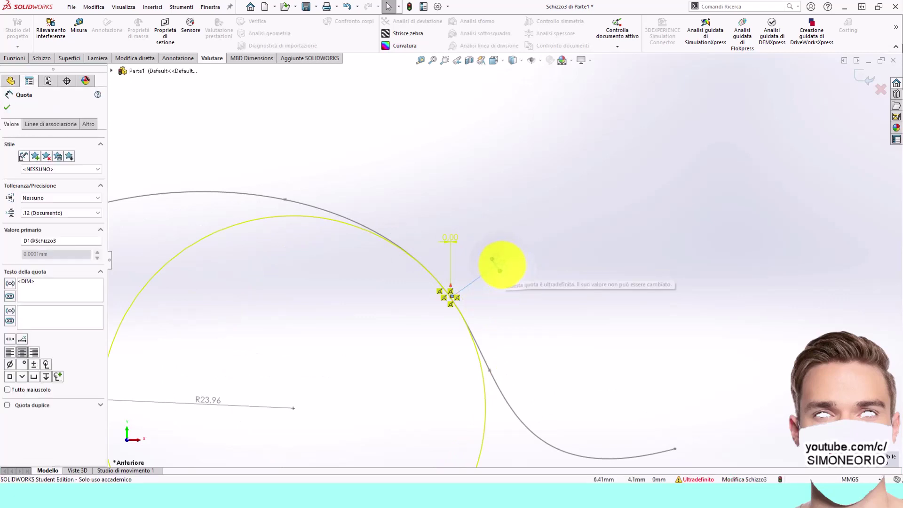
left_click(473, 256)
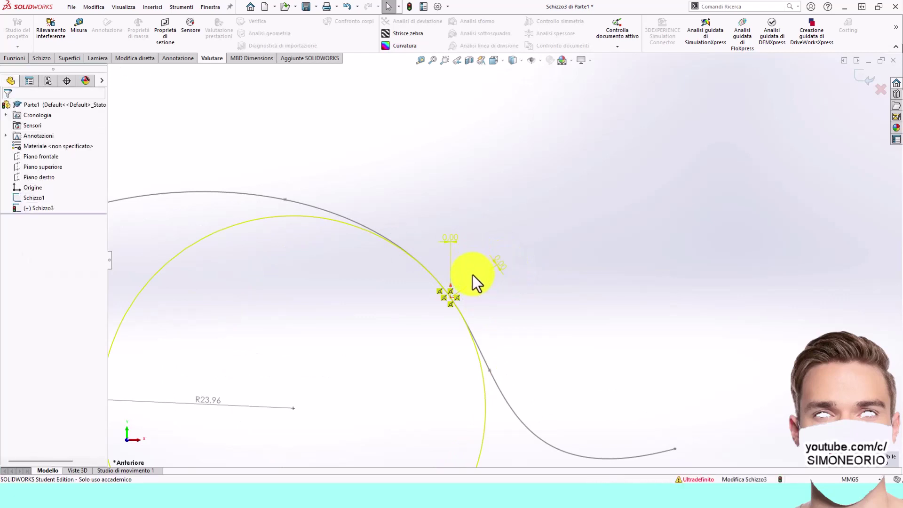
Select the vertical 0.00 dimension and undo the over-defining change
left_click(445, 237)
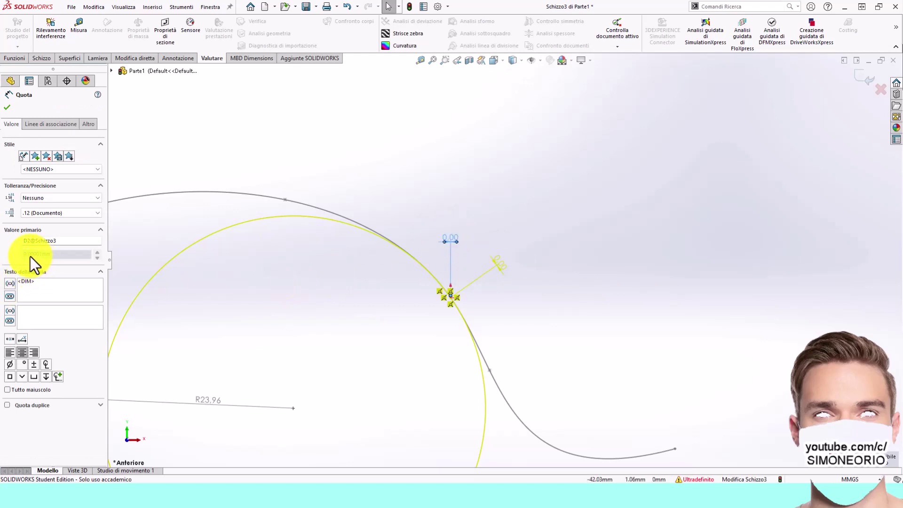
left_click(191, 258)
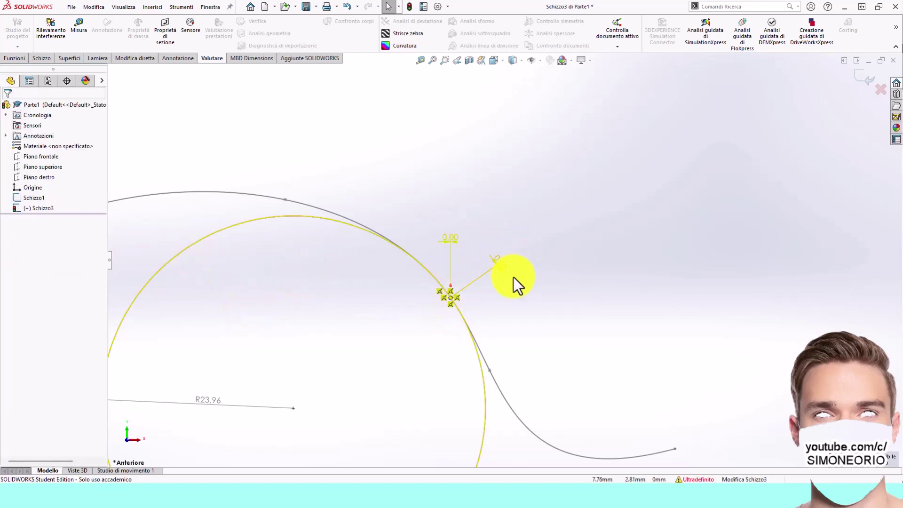
left_click(498, 269)
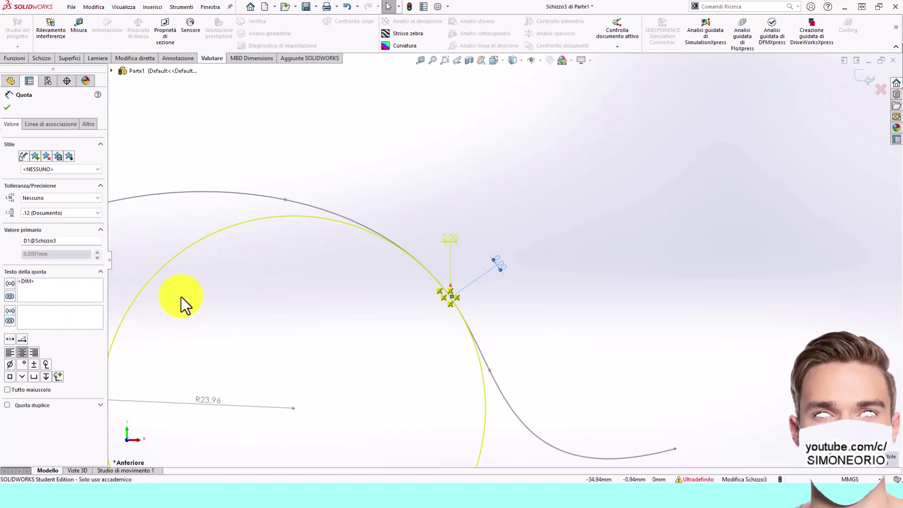
left_click(483, 256)
left_click(449, 239)
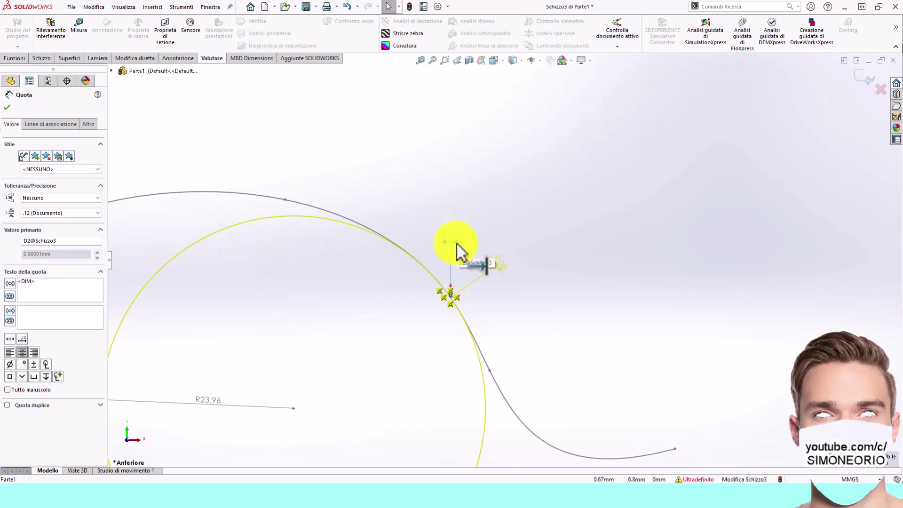
left_click(347, 7)
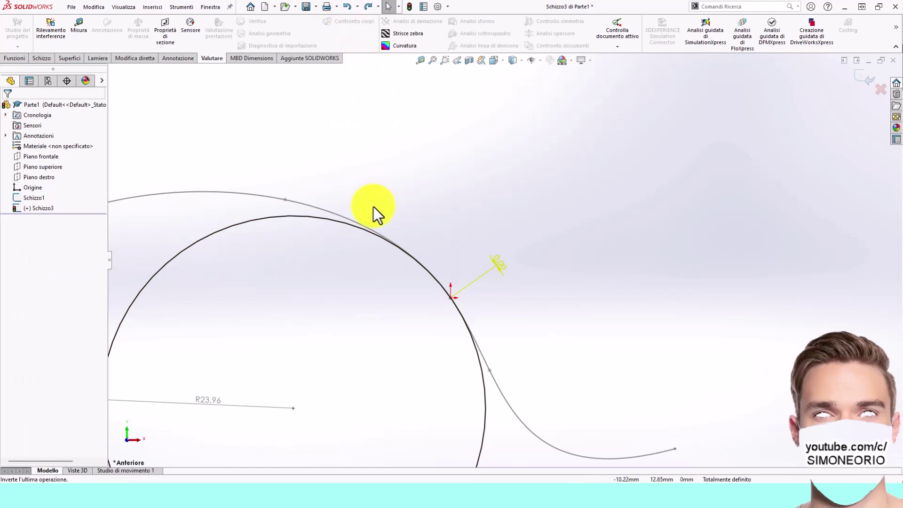
scroll(470, 282, "up", 2)
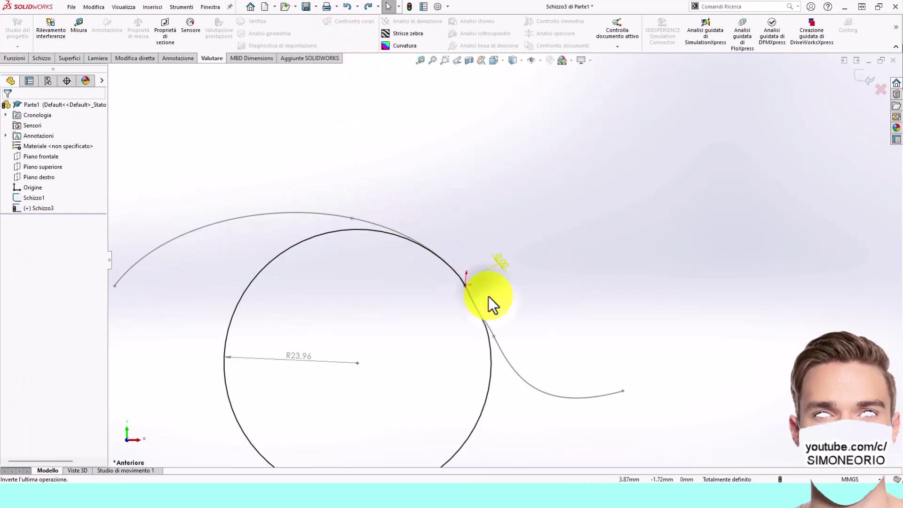
Dimension the tangent-point distance at 0.0001 mm, returning the circle to R23.98, then select the circle
left_click(503, 266)
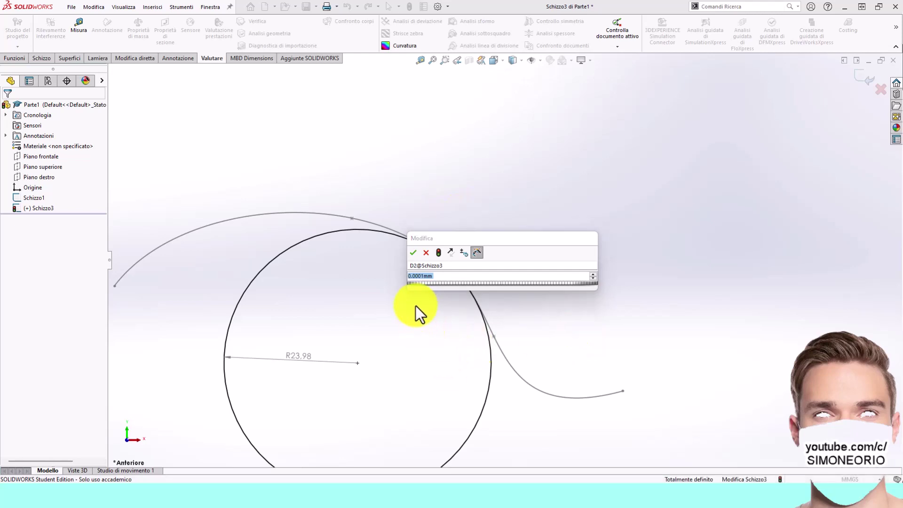
key("Return")
key("Escape")
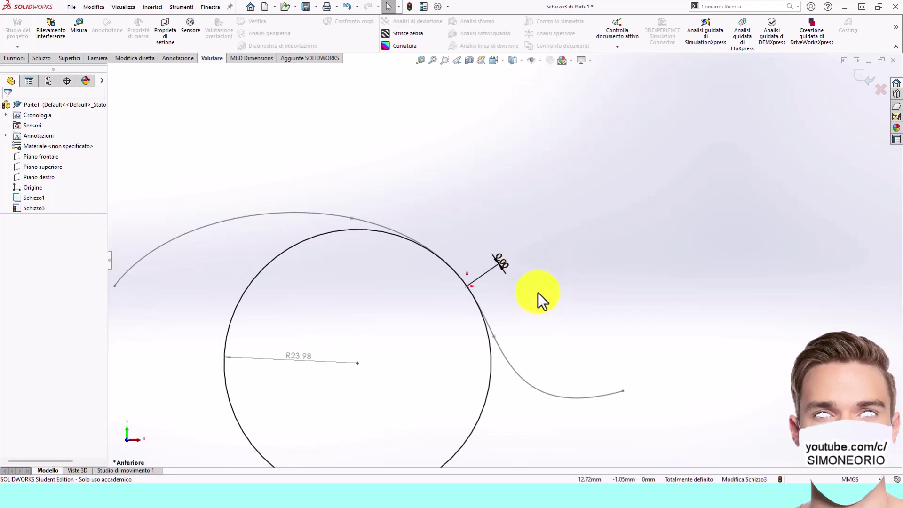
scroll(522, 289, "up", 2)
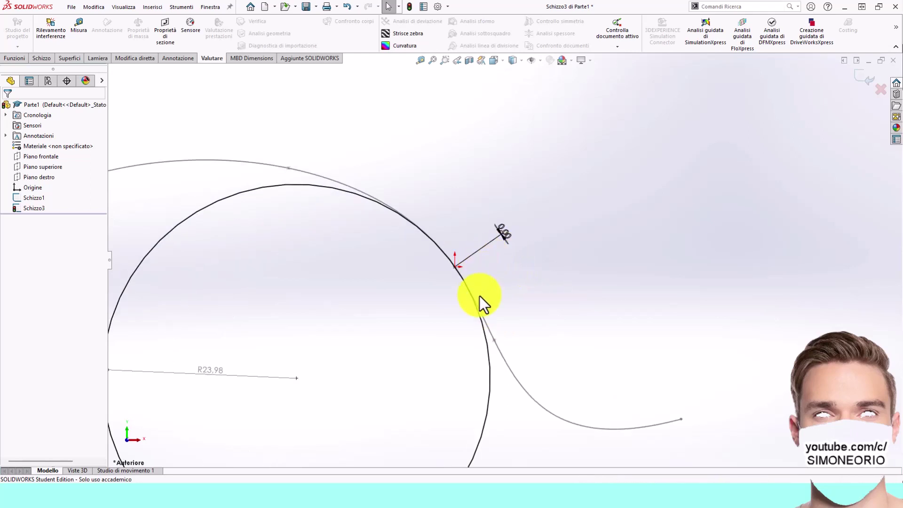
left_click(489, 352)
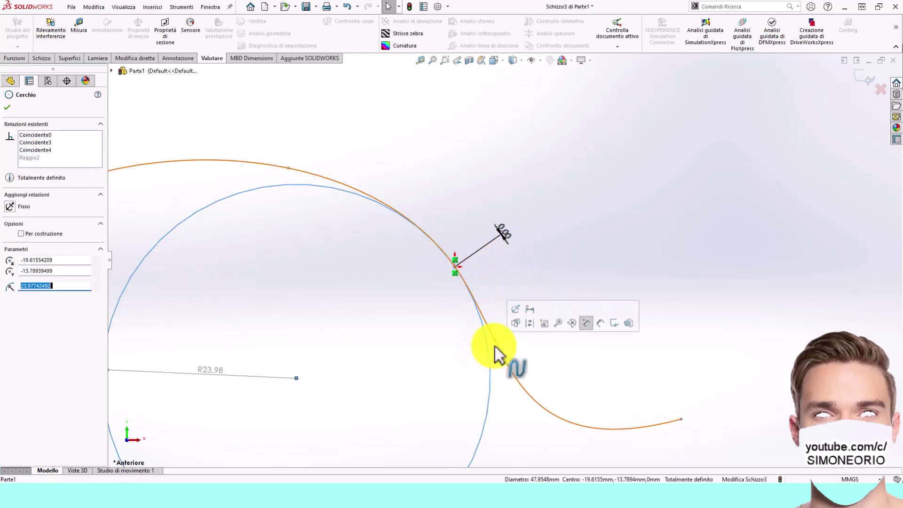
Delete the old circle and the leftover dimension near the tangent point
scroll(498, 350, "down", 2)
scroll(507, 347, "down", 1)
key("Delete")
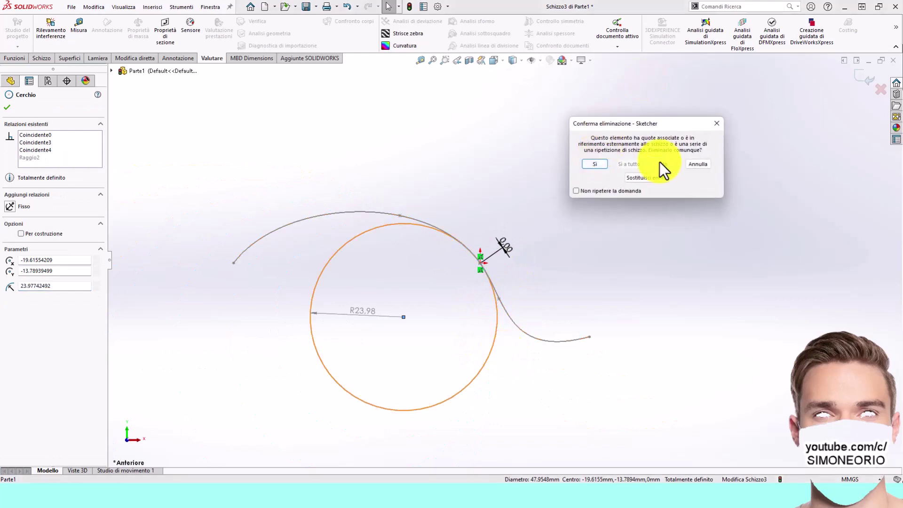
left_click(602, 164)
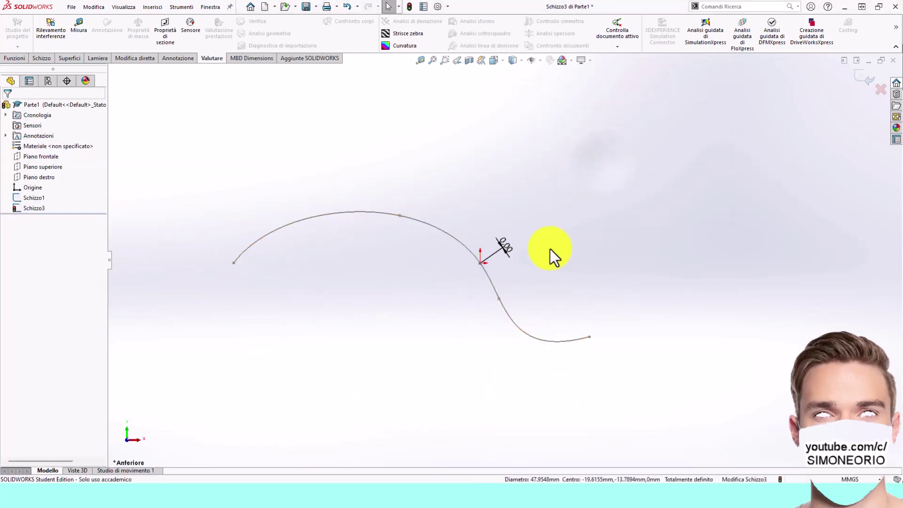
scroll(546, 254, "up", 2)
left_click_drag(375, 169, 542, 334)
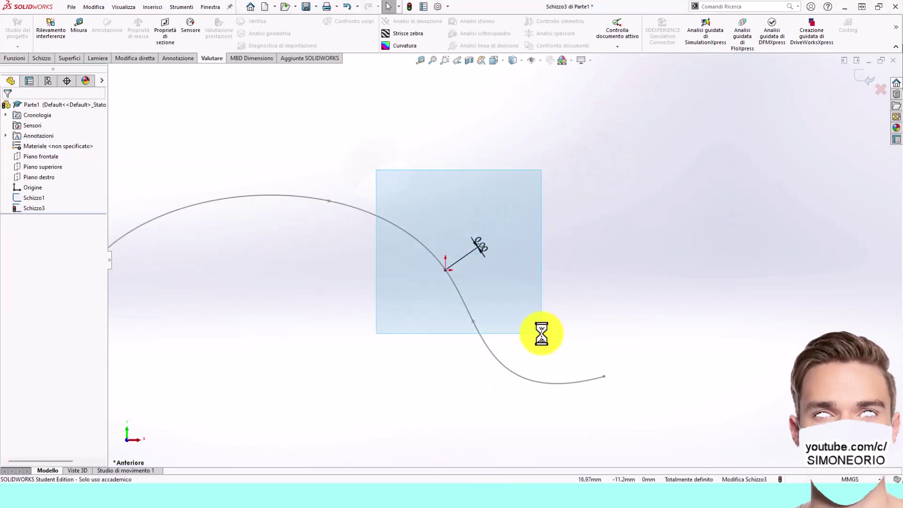
key("Delete")
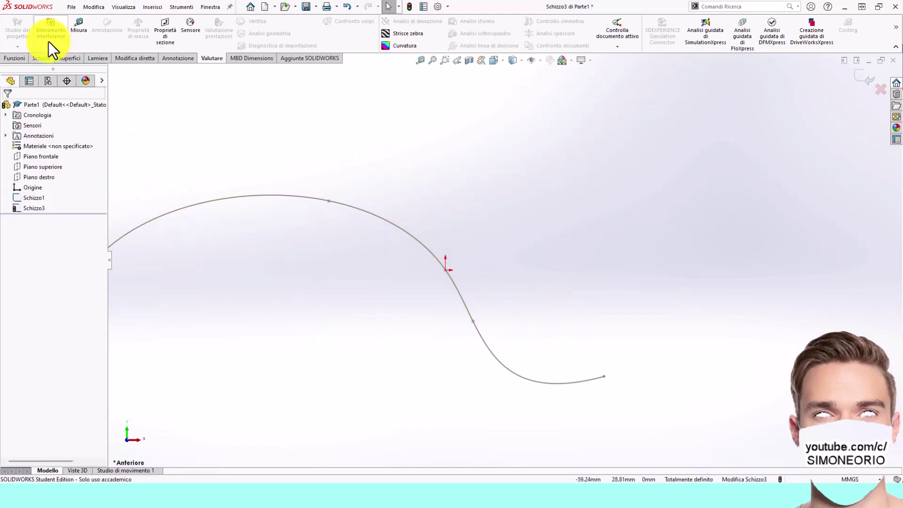
Draw a new circle with its centre left of the spline
left_click(46, 57)
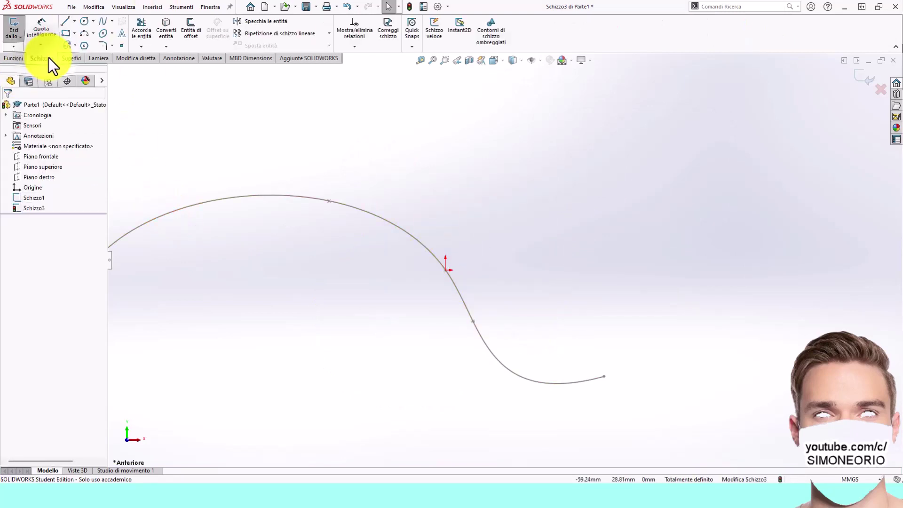
left_click(84, 22)
left_click(329, 313)
left_click(414, 287)
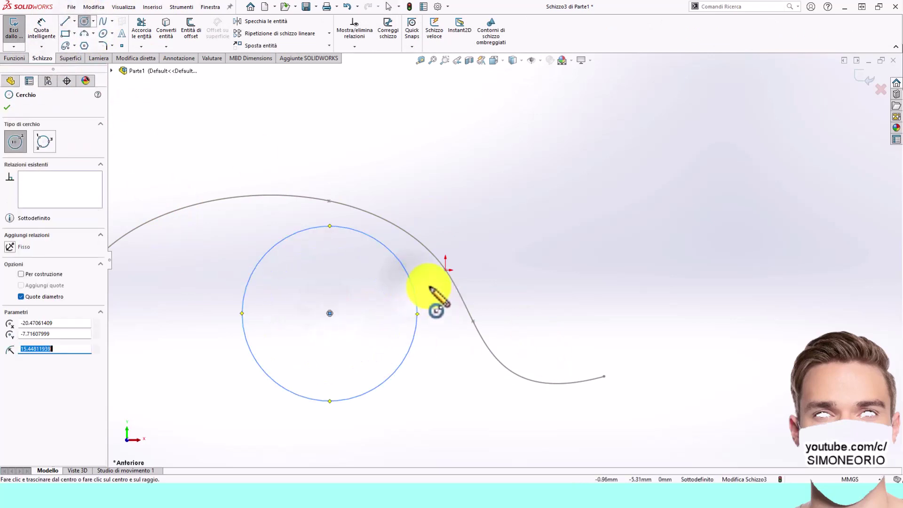
scroll(430, 294, "down", 2)
key("Escape")
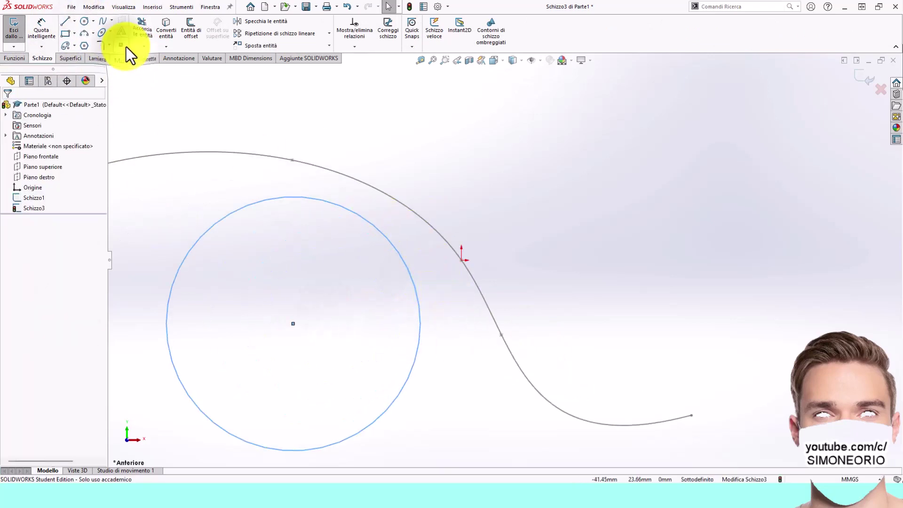
Make the new circle coincident with the origin point and drag it larger
left_click(122, 45)
key("Escape")
left_click(419, 298)
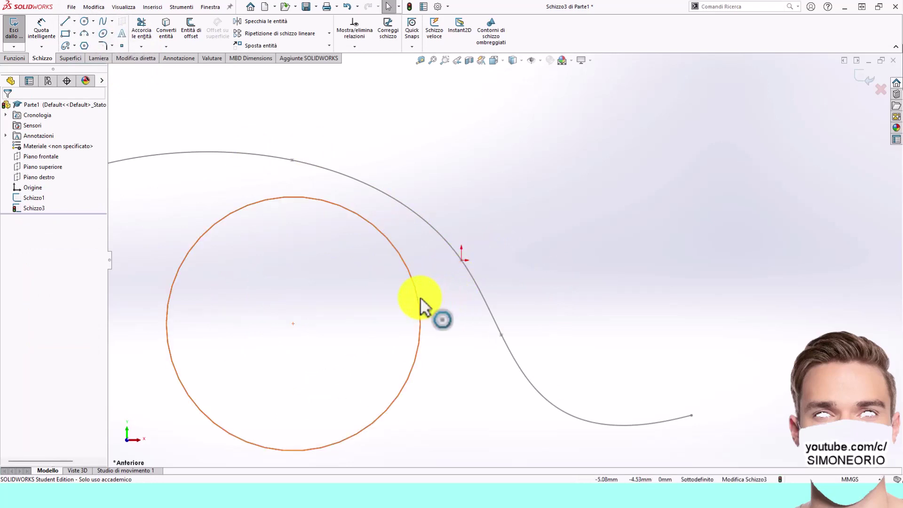
left_click(462, 260, "ctrl")
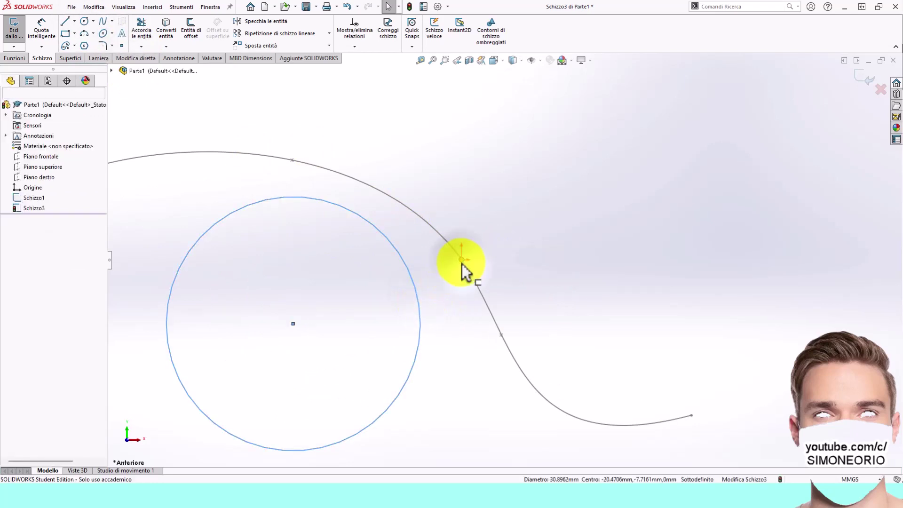
left_click(502, 221)
left_click(464, 165)
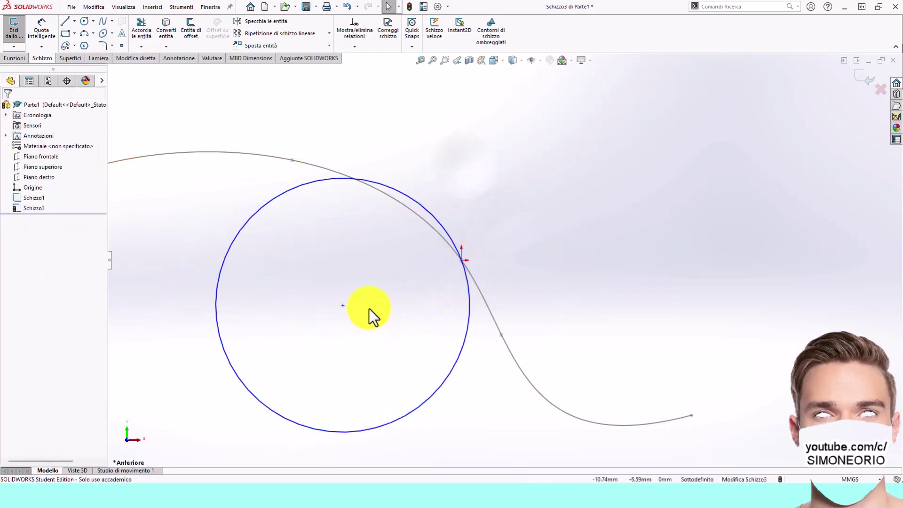
mouse_move(344, 305)
left_mouse_down()
mouse_move(355, 397)
mouse_move(343, 460)
mouse_move(252, 407)
mouse_move(197, 295)
left_mouse_up()
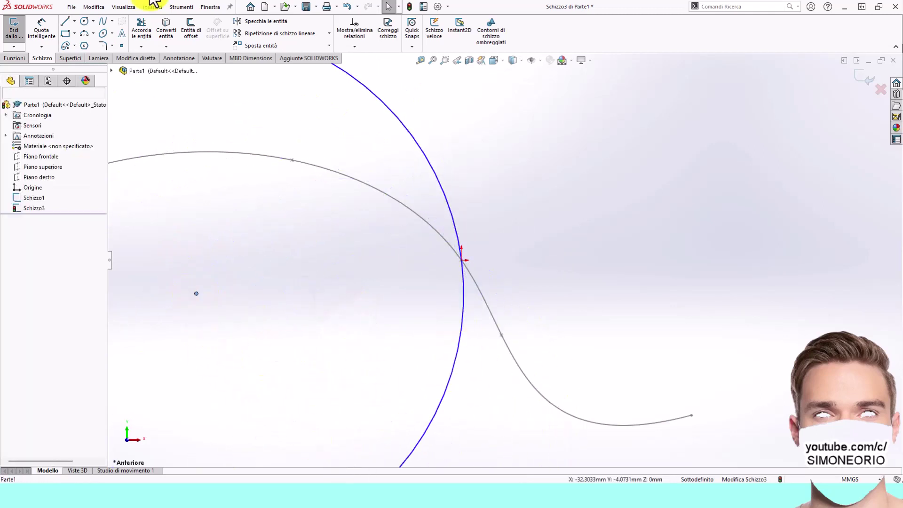
Place a point on the spline below the origin and make the circle coincident with the point above
left_click(121, 45)
left_click(479, 288)
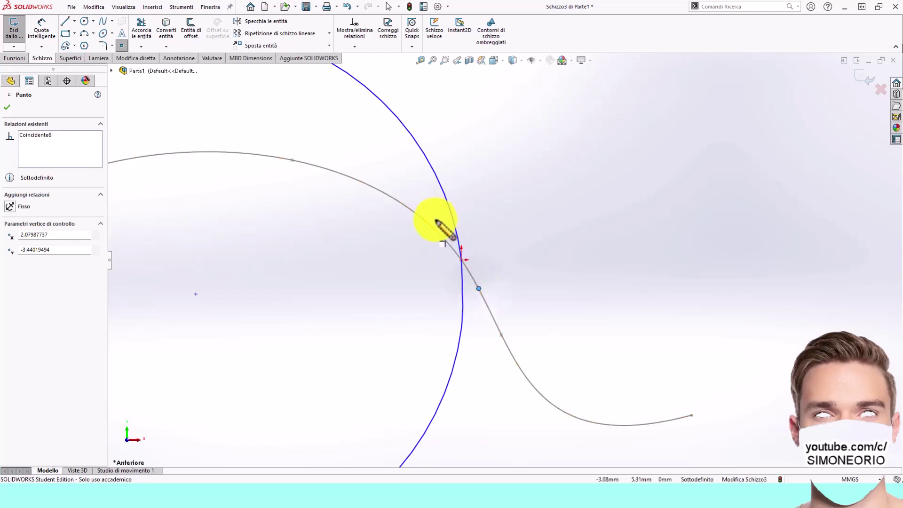
key("Escape")
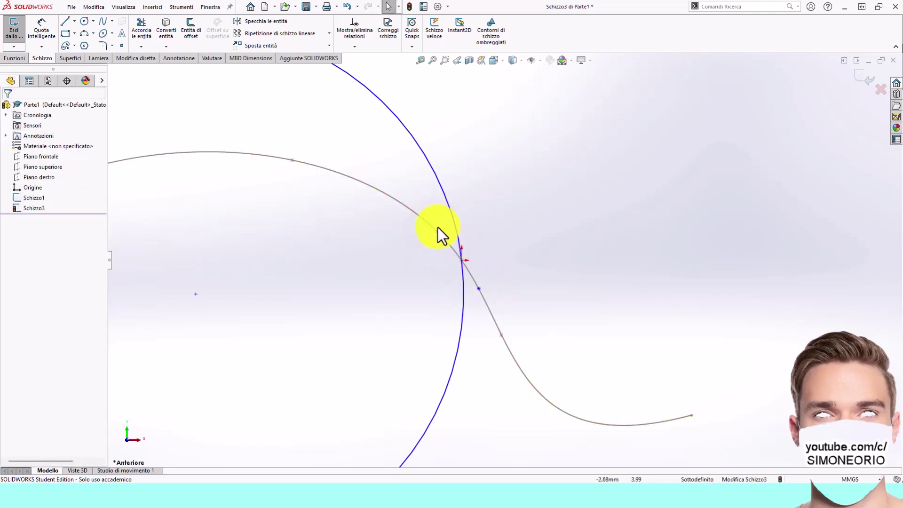
left_click(437, 232)
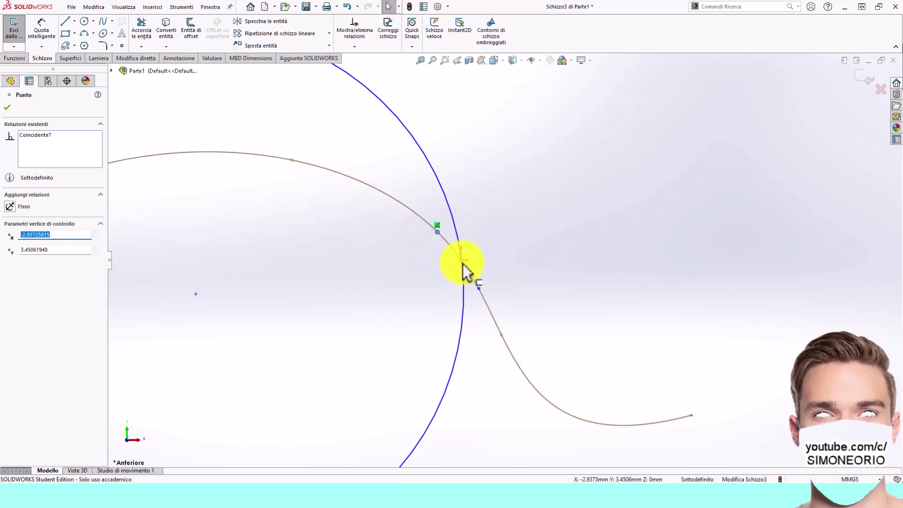
left_click(460, 246, "ctrl")
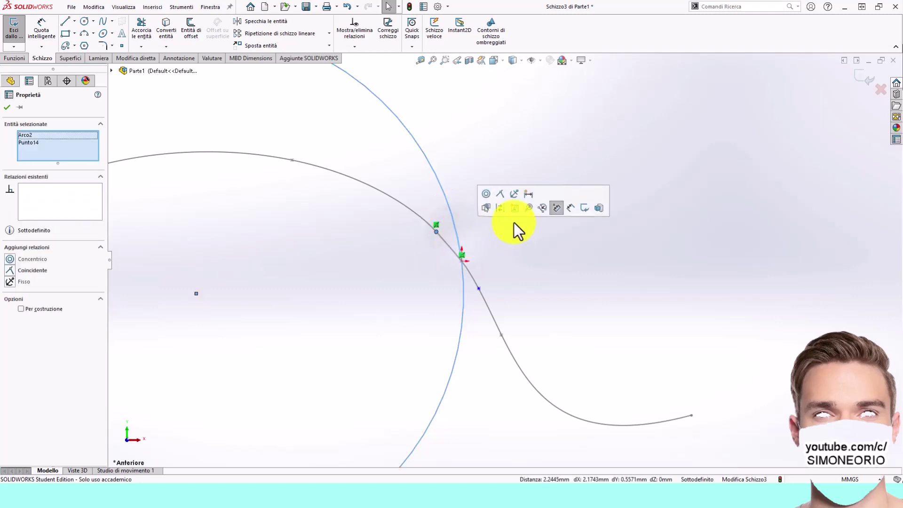
left_click(499, 194)
left_click(484, 165)
Make the circle coincident with the lower spline point and verify the point is fully defined
left_click(481, 289)
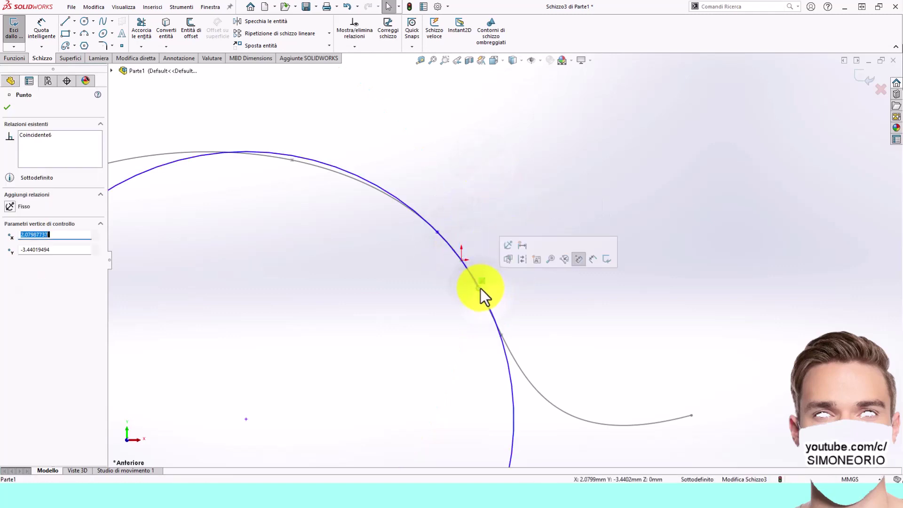
left_click(513, 397, "ctrl")
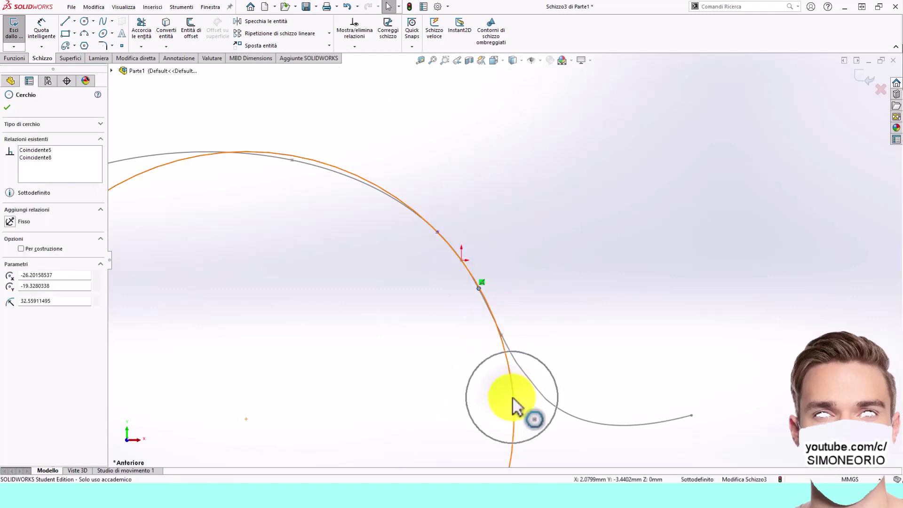
left_click(547, 330)
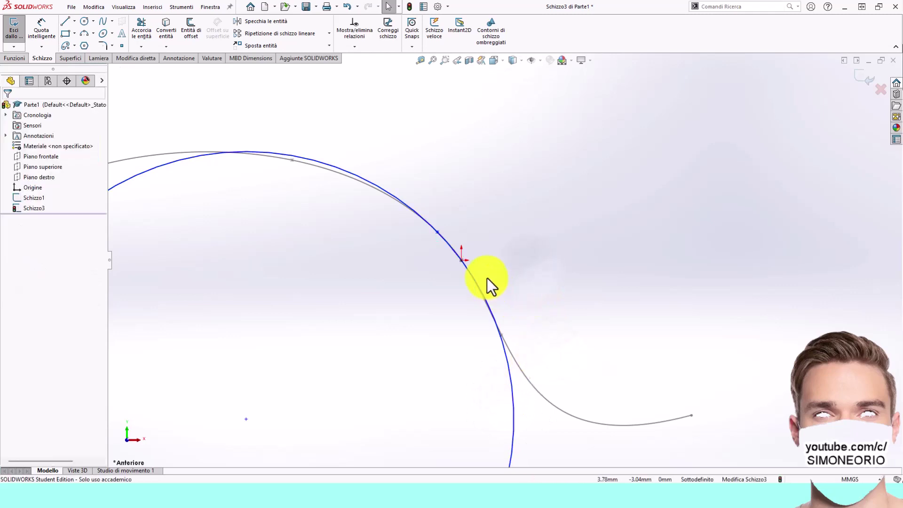
left_click(461, 260)
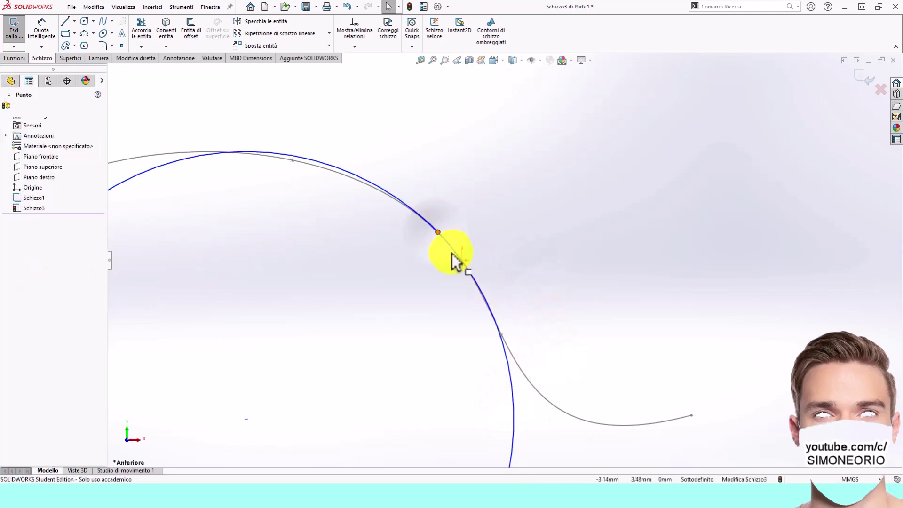
left_click(461, 261)
scroll(465, 332, "up", 4)
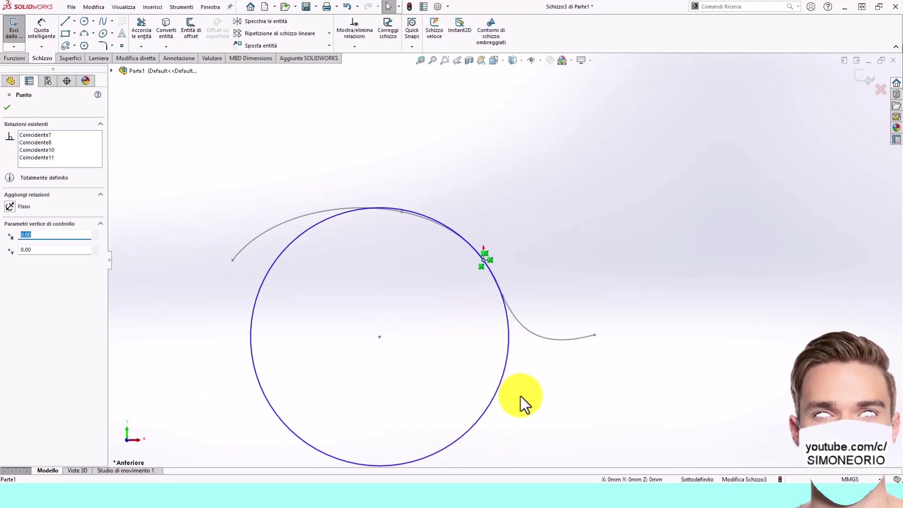
Drag the circle's centre outward so it grows while staying attached to the spline points
left_click_drag(381, 343, 369, 382)
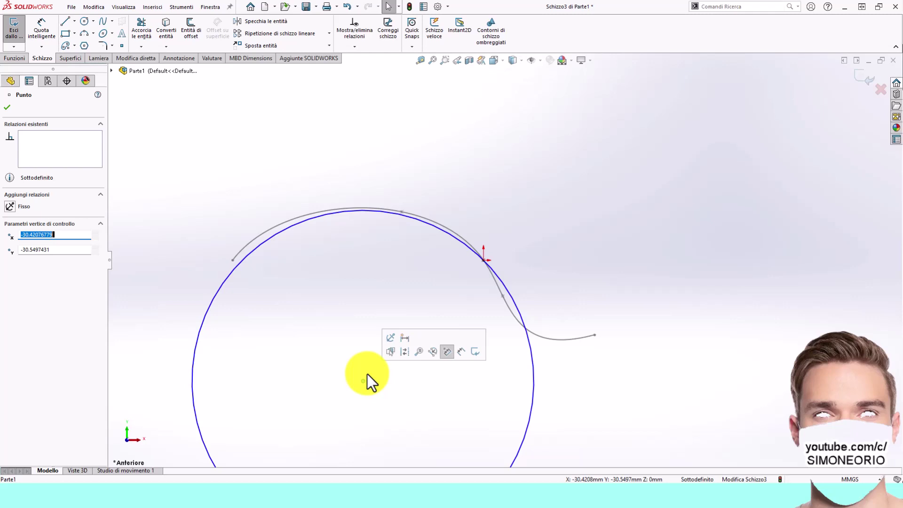
scroll(368, 374, "up", 2)
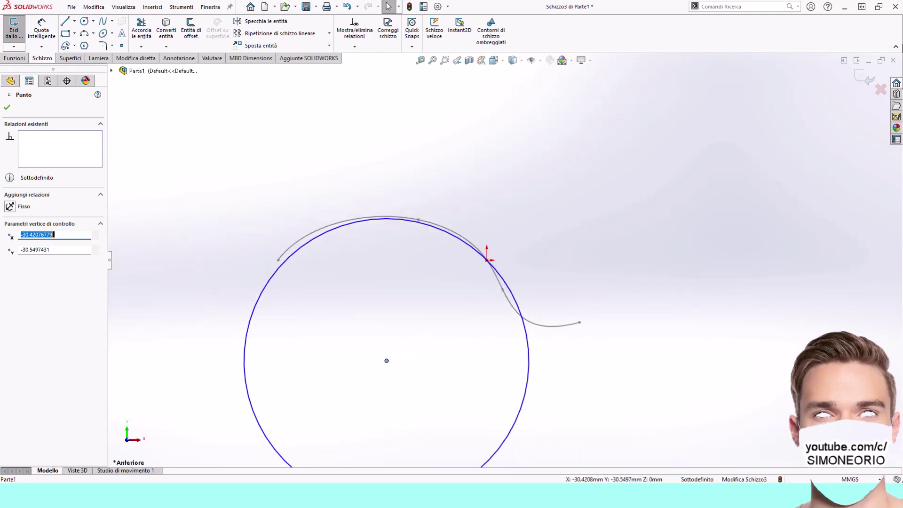